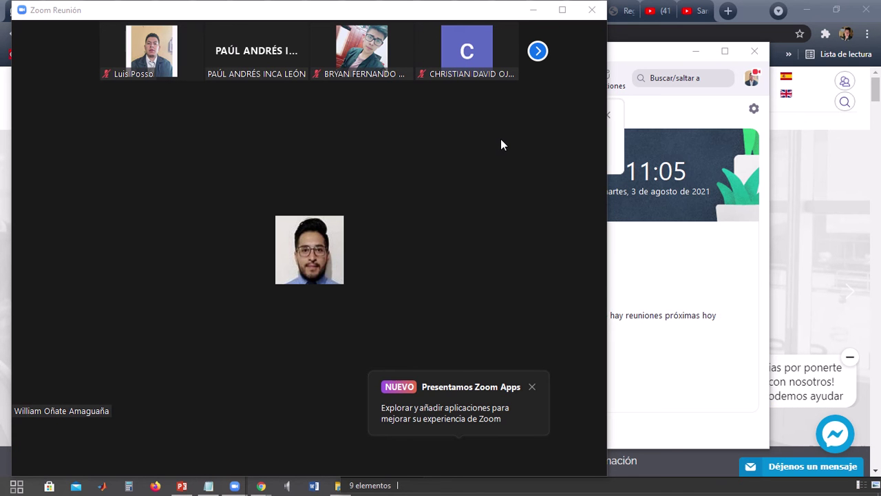
Expand the meeting window to full screen and dismiss the Zoom Apps notice.
double_click(500, 140)
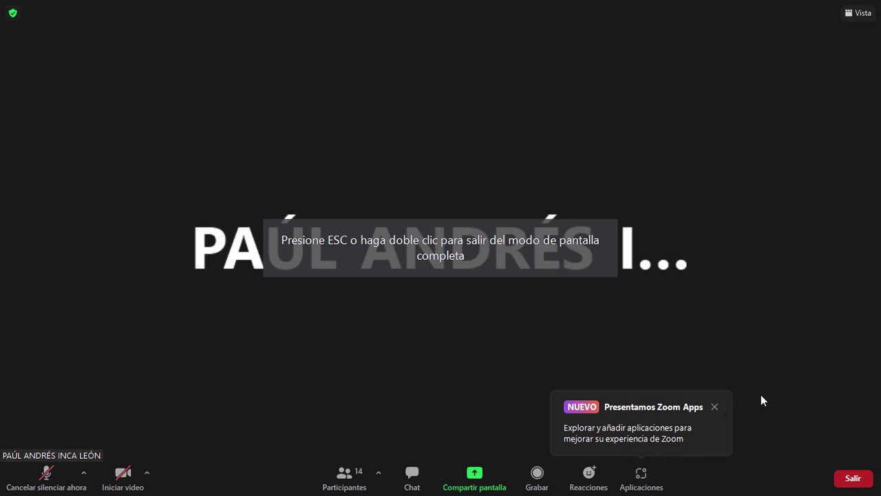
click(715, 408)
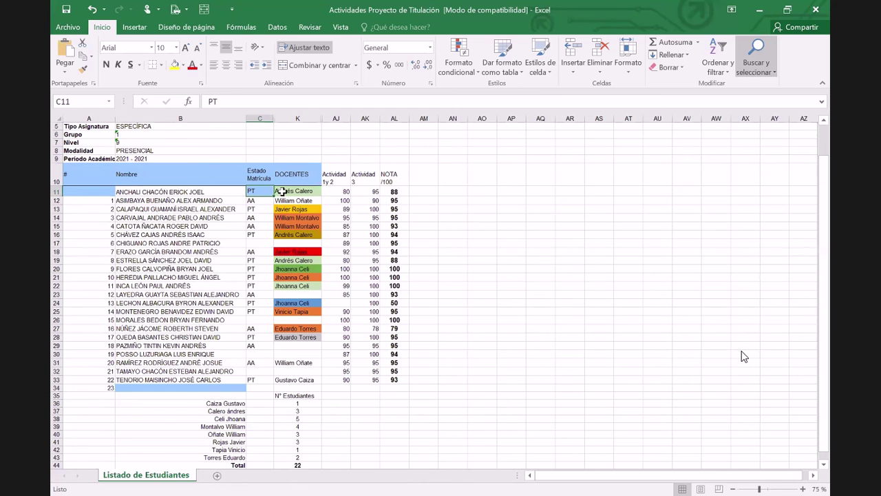
Switch to the Temas_TT1_P58 workbook and review the students, degree options and topics in rows 4 to 6.
key(alt+Tab)
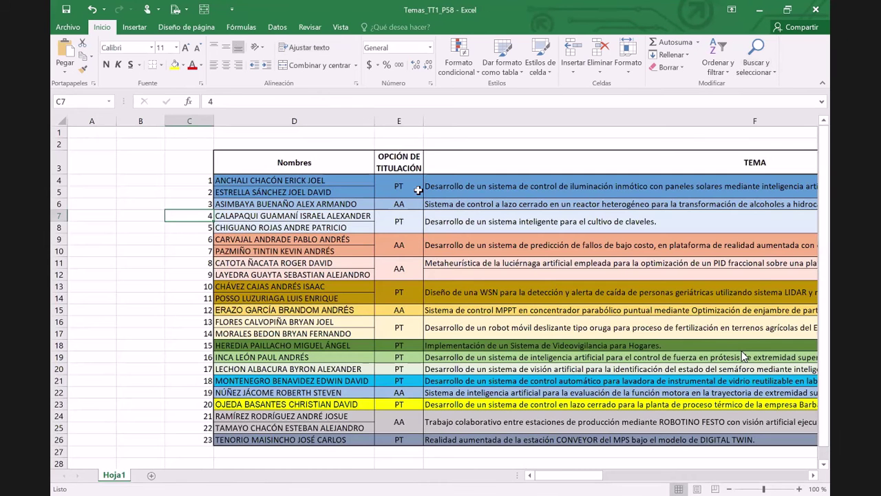
click(514, 192)
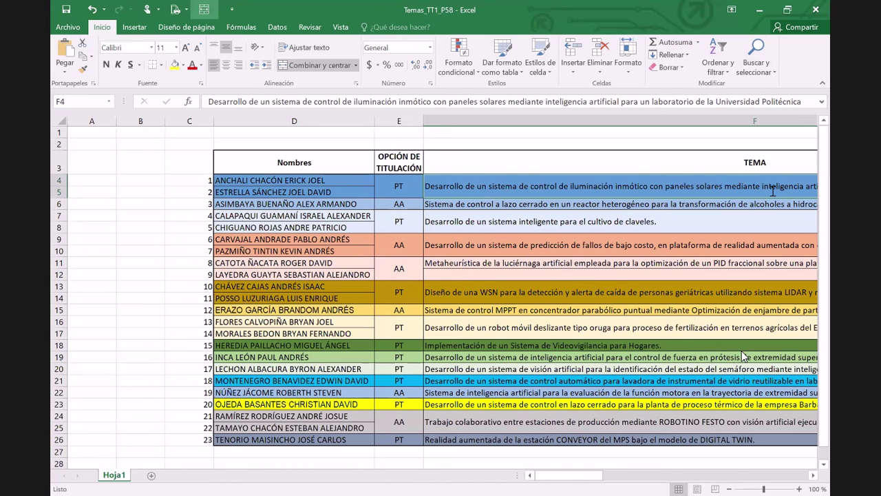
key(Left)
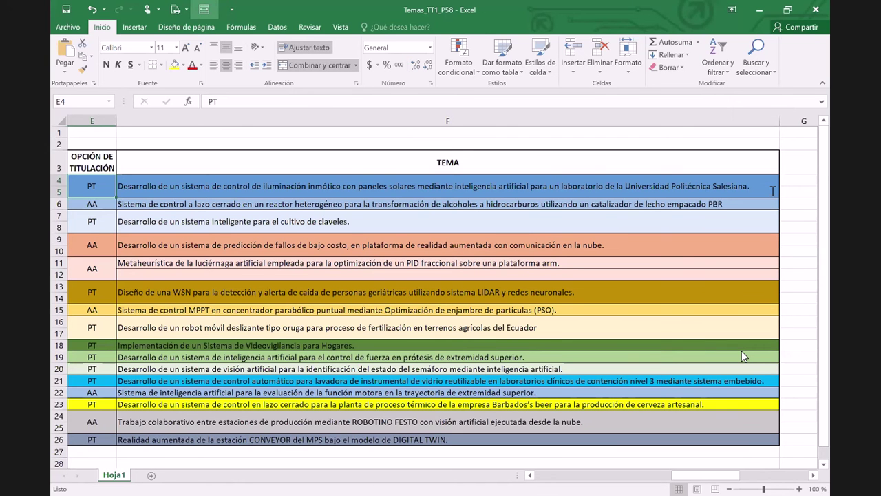
key(Left)
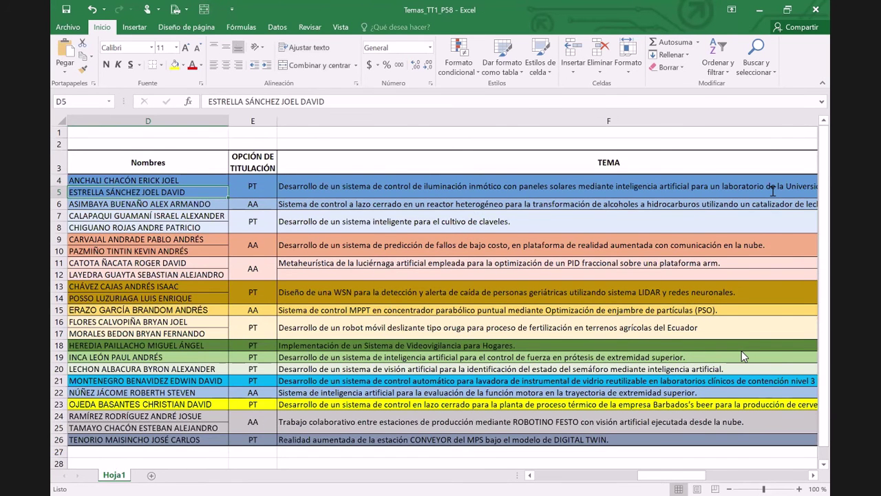
key(Down)
key(Right)
key(Right)
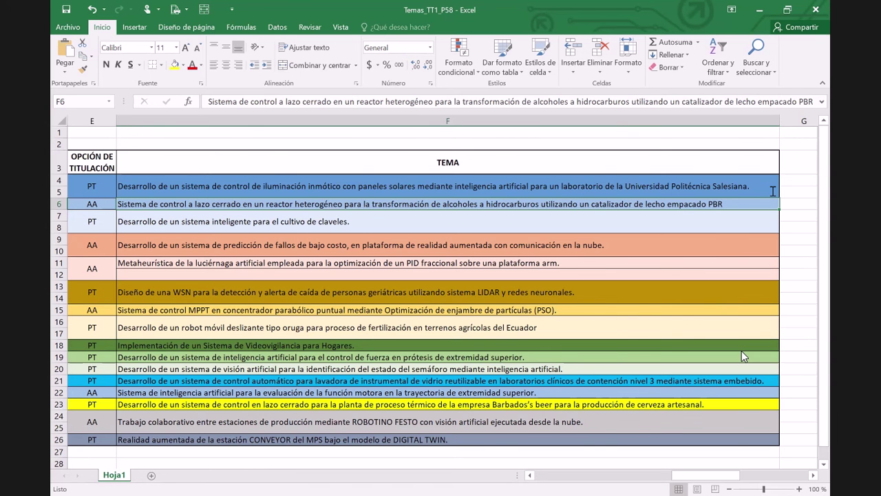
Review the student names, degree options and thesis topics in rows 7 to 10 of the topics table.
key(Down)
key(Left)
key(Left)
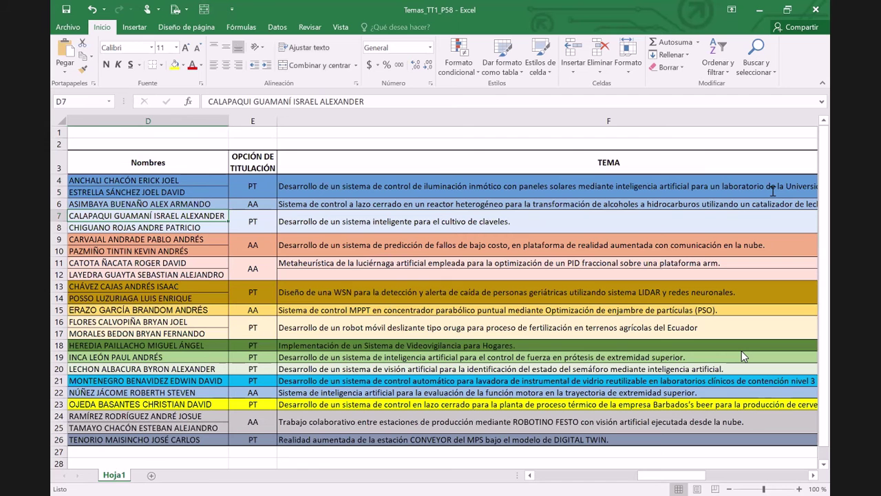
key(Right)
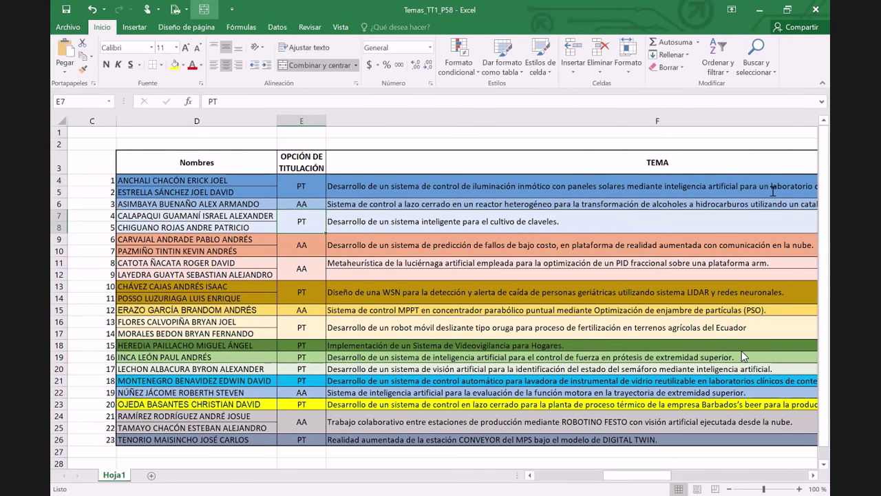
key(Down)
key(Left)
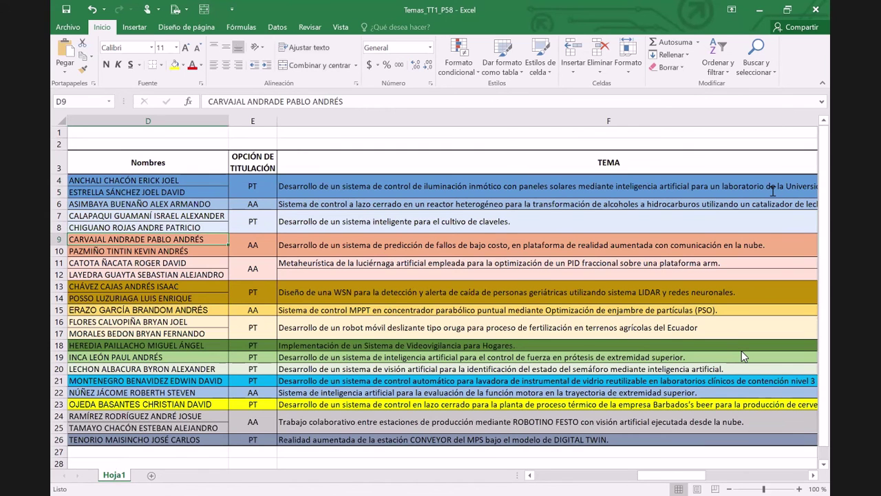
key(Right)
key(Right)
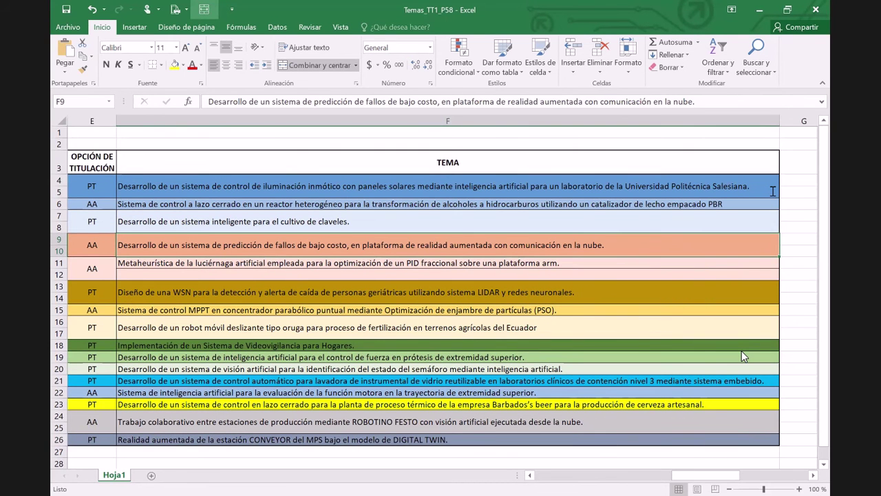
key(Left)
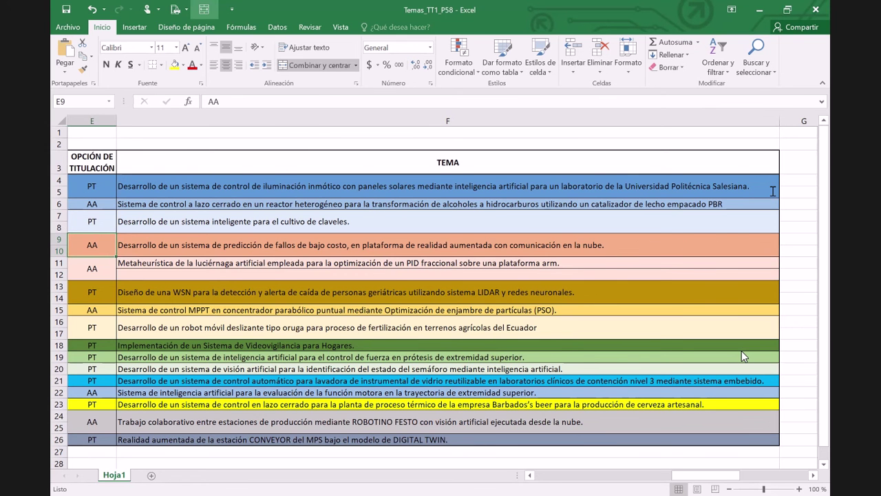
Check the students, their degree options and the topics listed in rows 11 to 14.
key(Down)
key(Left)
key(Right)
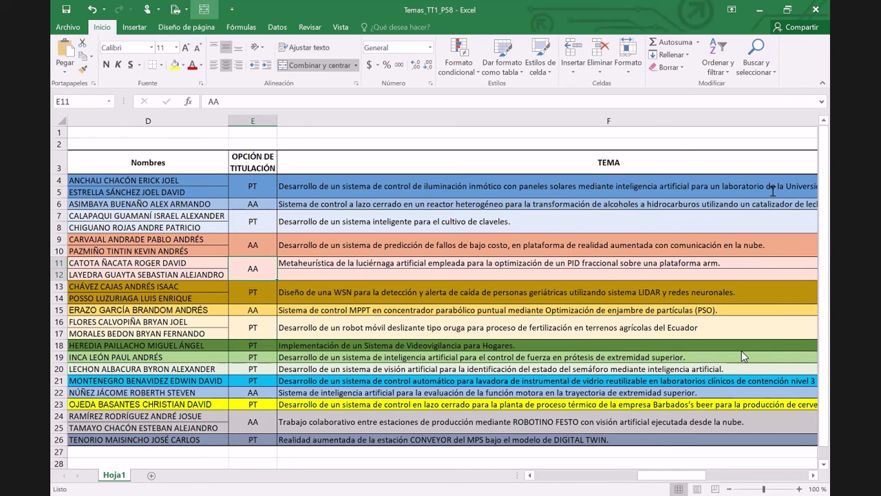
key(Left)
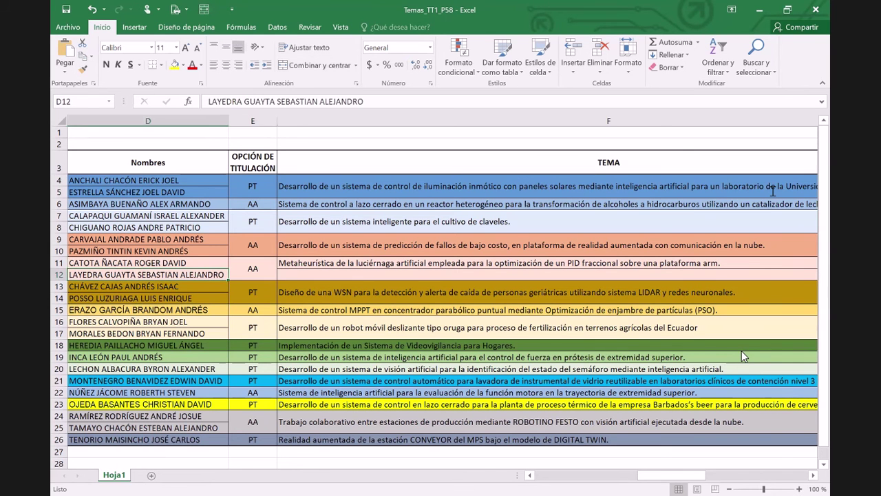
key(Down)
key(Right)
key(Right)
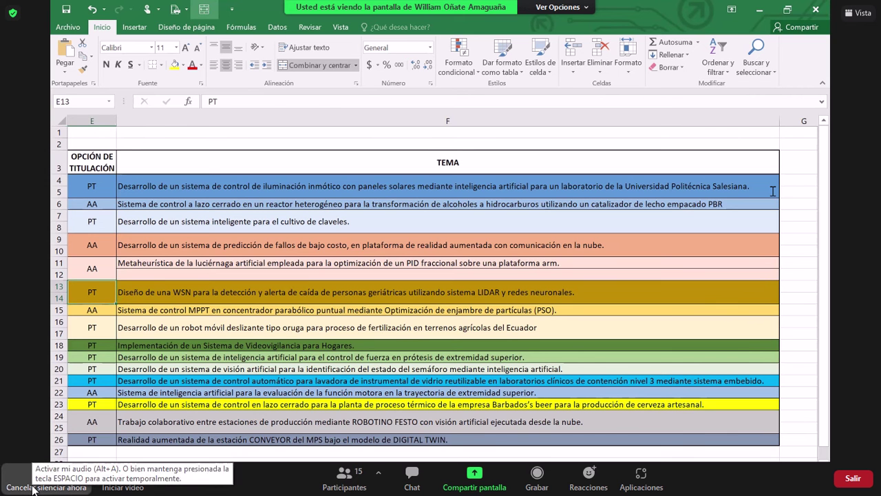
Unmute the microphone in the Zoom meeting and mute it again.
click(31, 489)
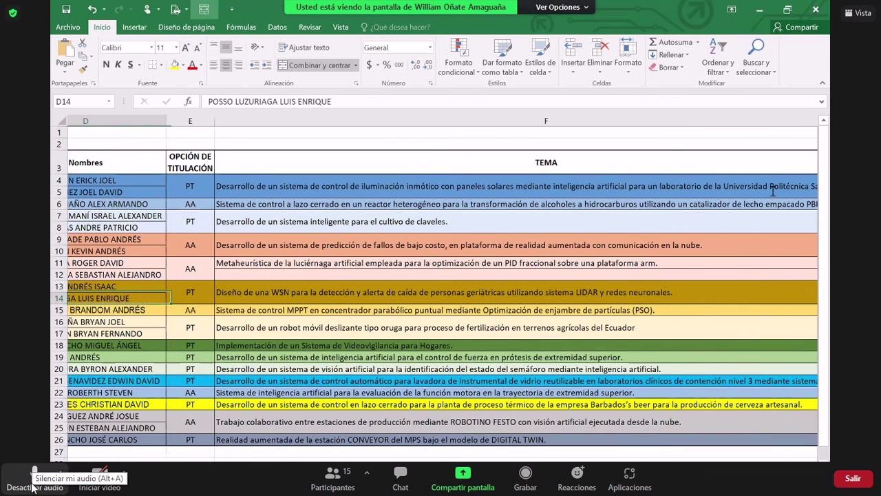
click(32, 488)
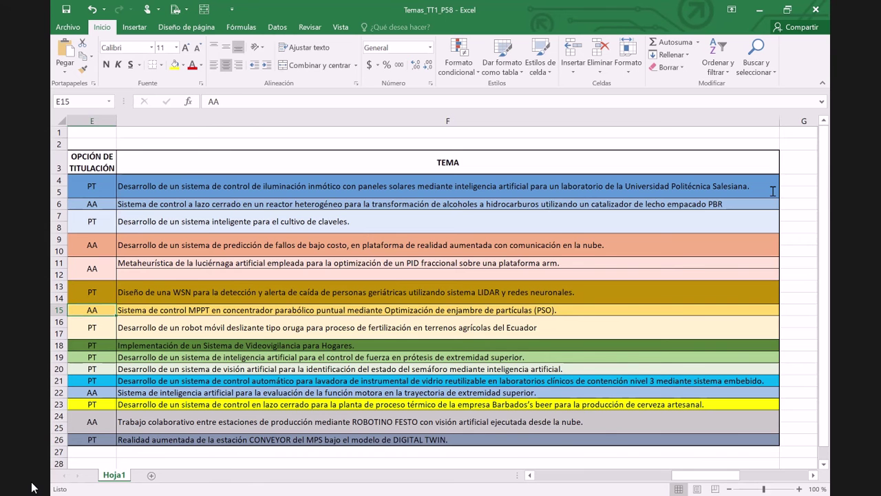
Go through the students, degree options and topics in rows 15 to 18, ending at the Videovigilancia topic's student.
scroll(773, 191, left, 1)
key(Down)
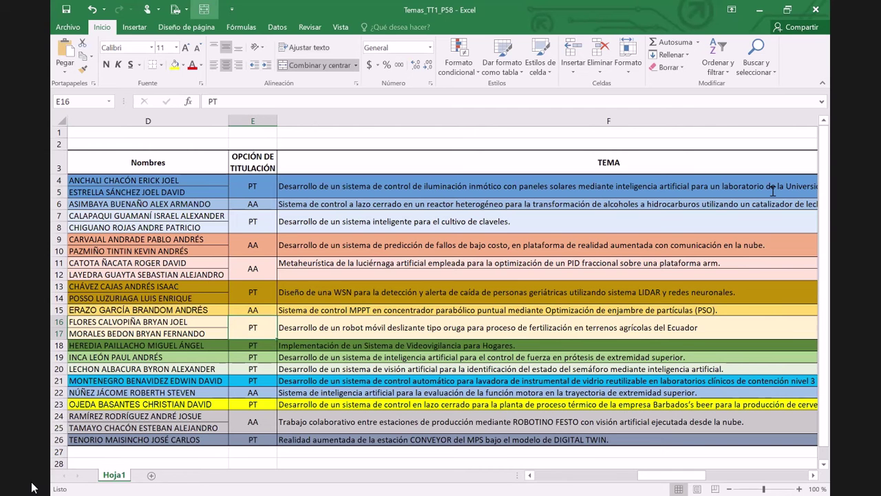
key(Down)
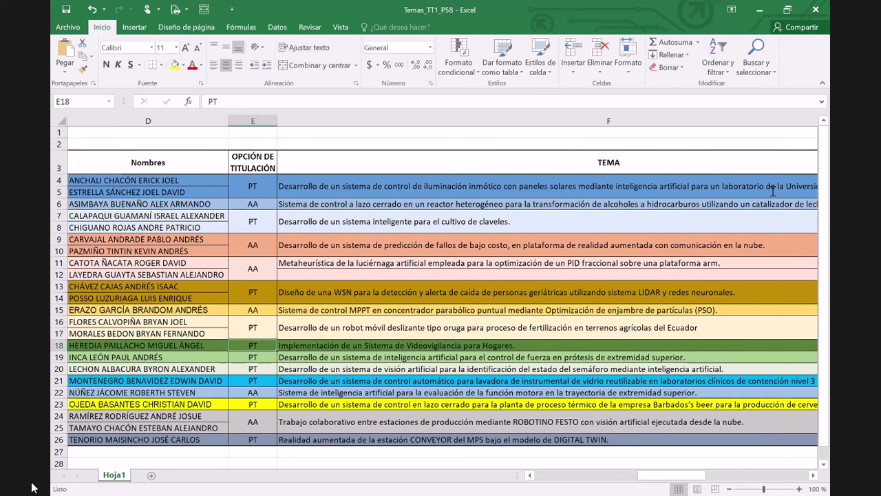
key(Right)
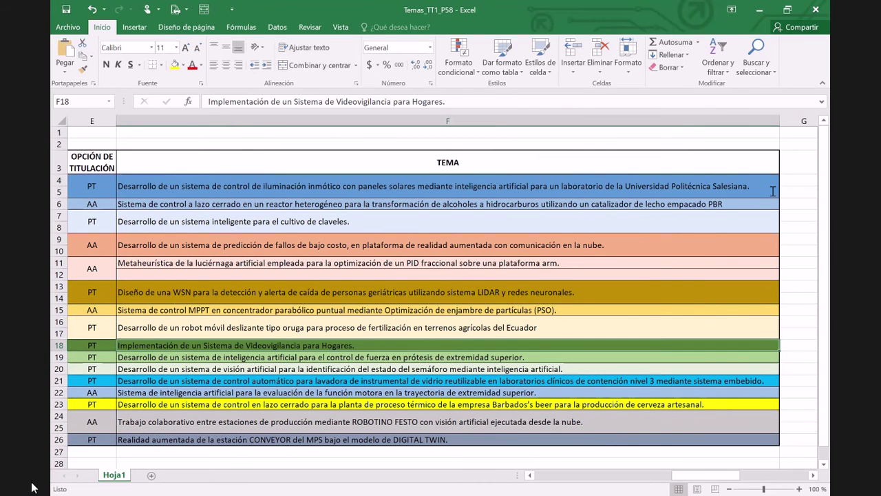
key(Left)
key(Left)
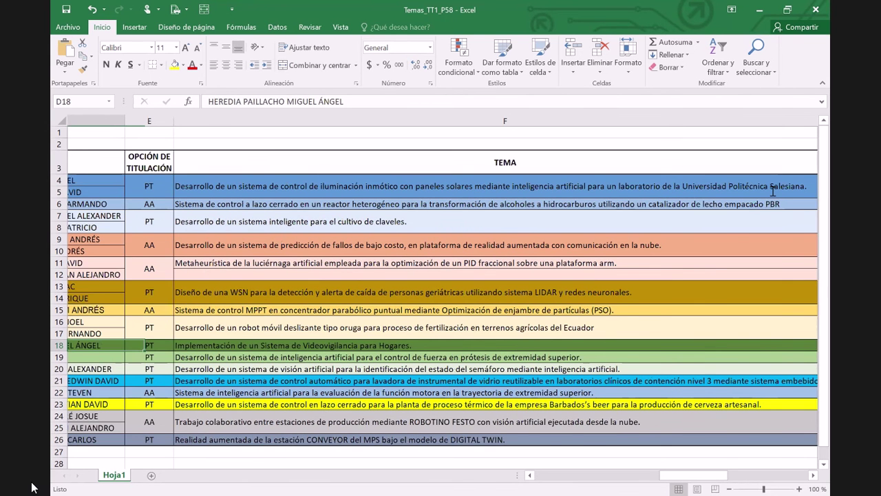
scroll(772, 192, left, 2)
Examine the name, degree option and topic entries in rows 19 to 21 of the table.
key(Down)
key(Right)
key(Right)
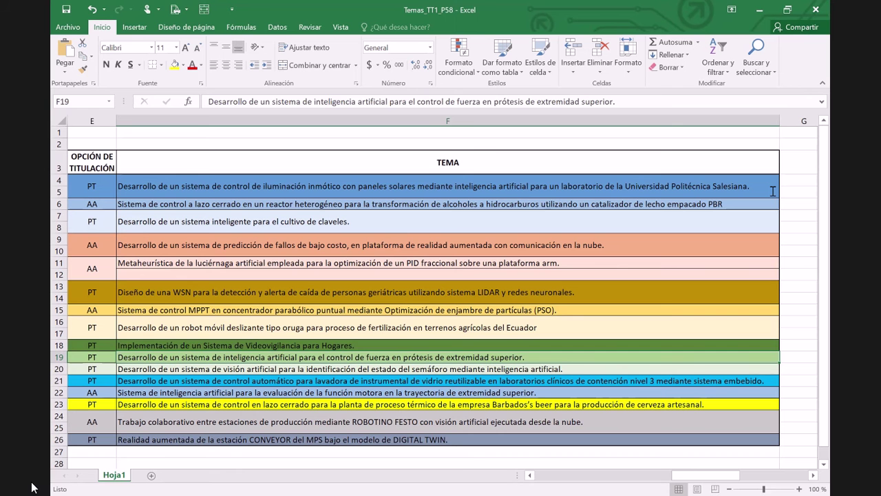
key(Left)
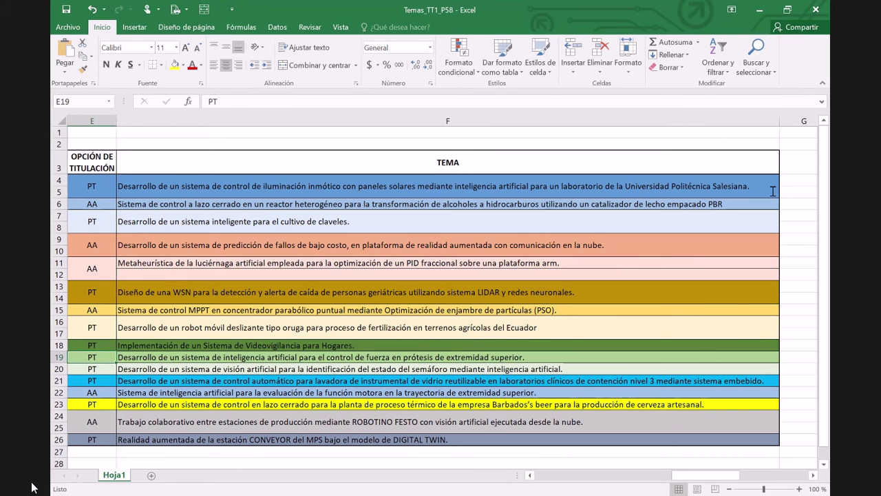
key(Left)
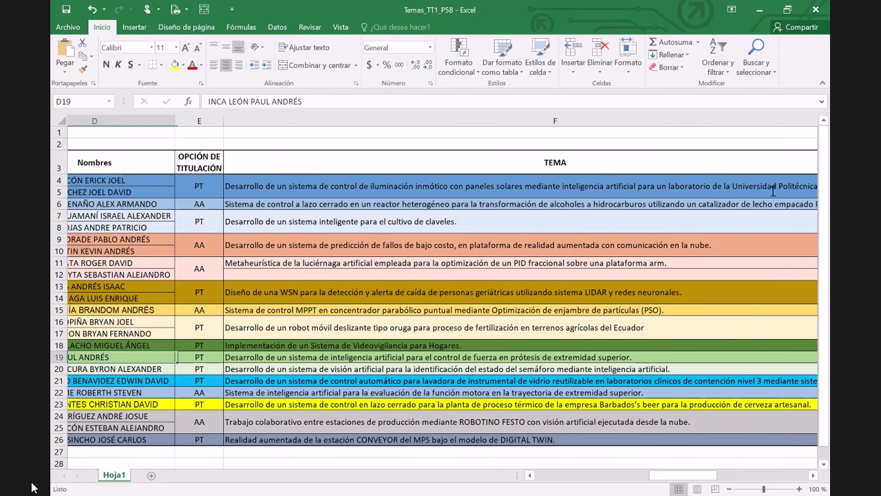
key(Down)
key(Right)
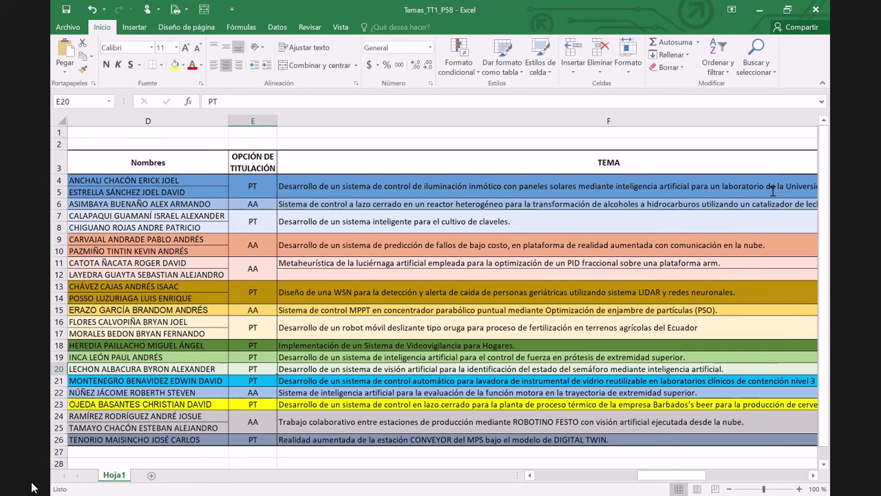
key(Down)
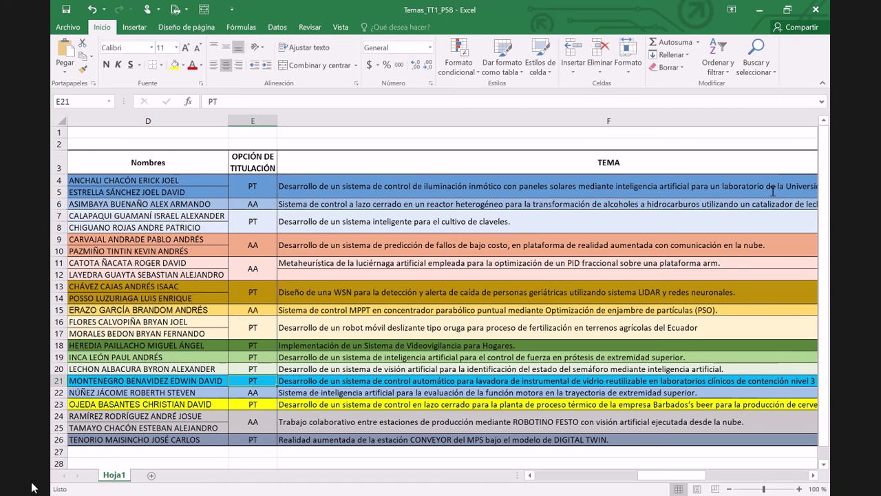
key(Right)
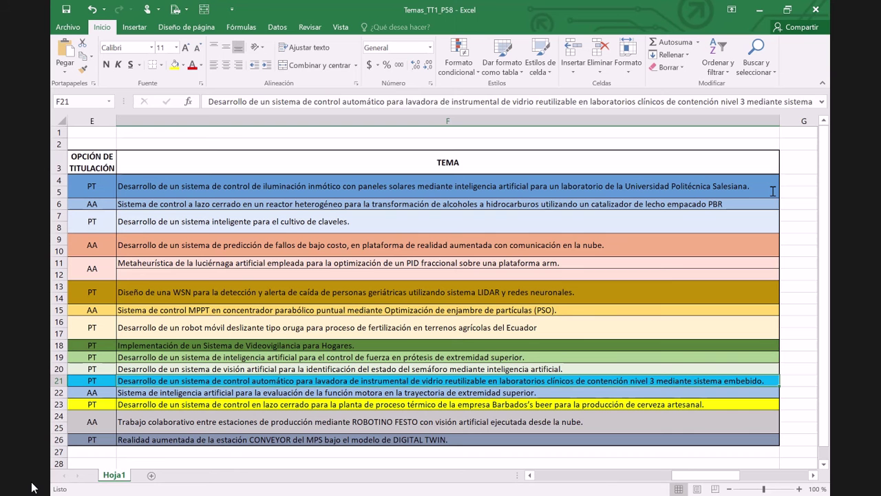
key(Left)
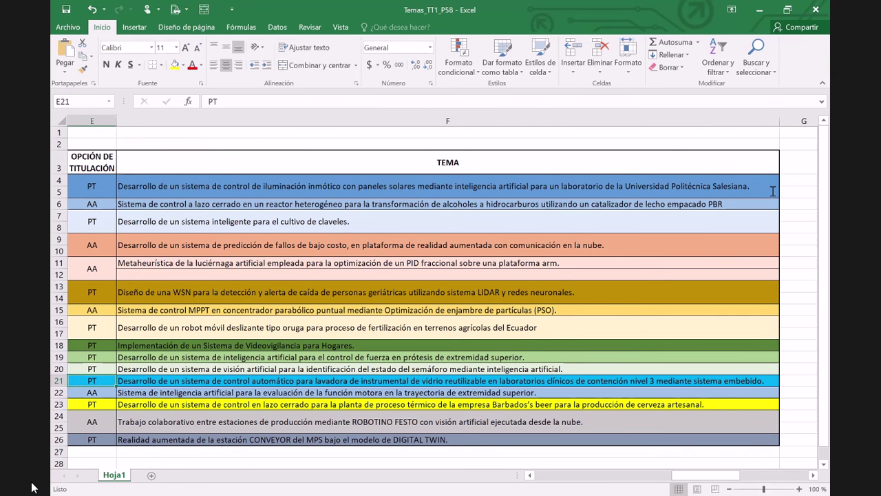
key(Left)
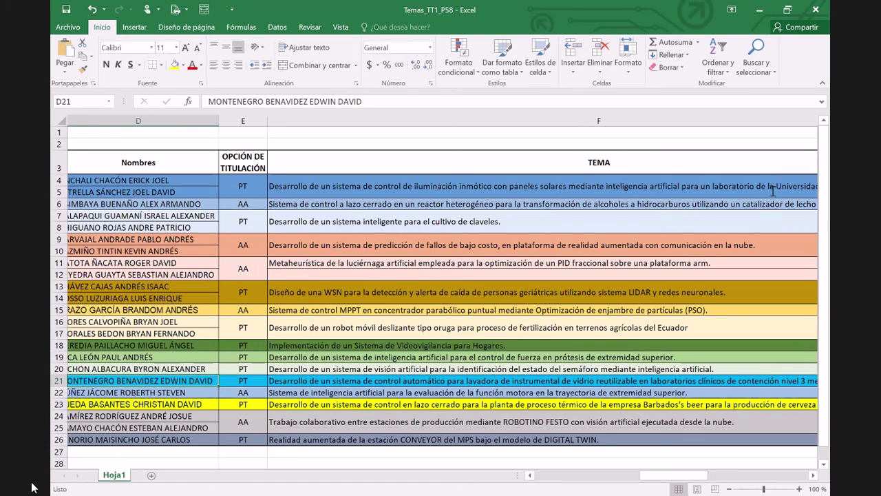
Review the students, degree options and topics in rows 22 to 25, including the ROBOTINO FESTO topic.
key(Down)
key(Right)
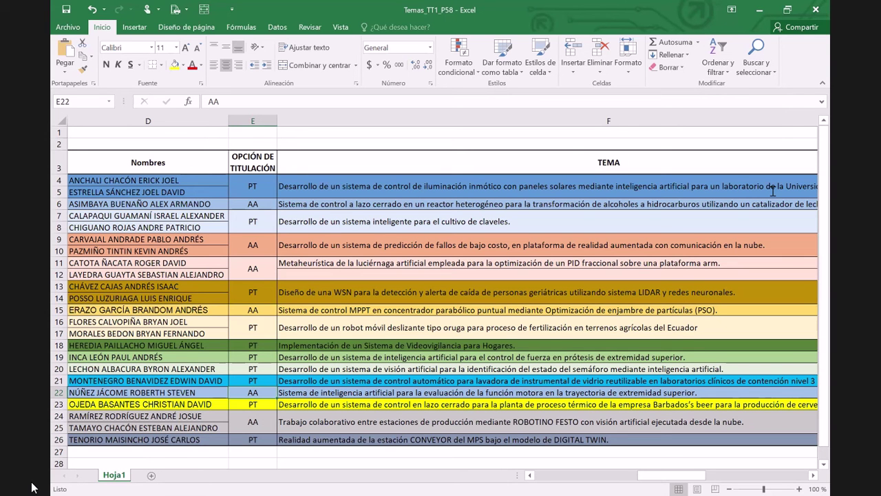
key(Down)
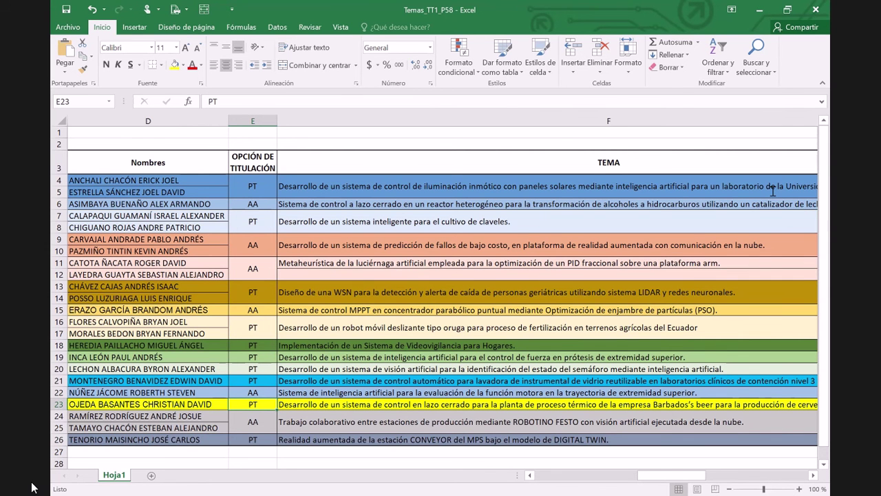
key(Right)
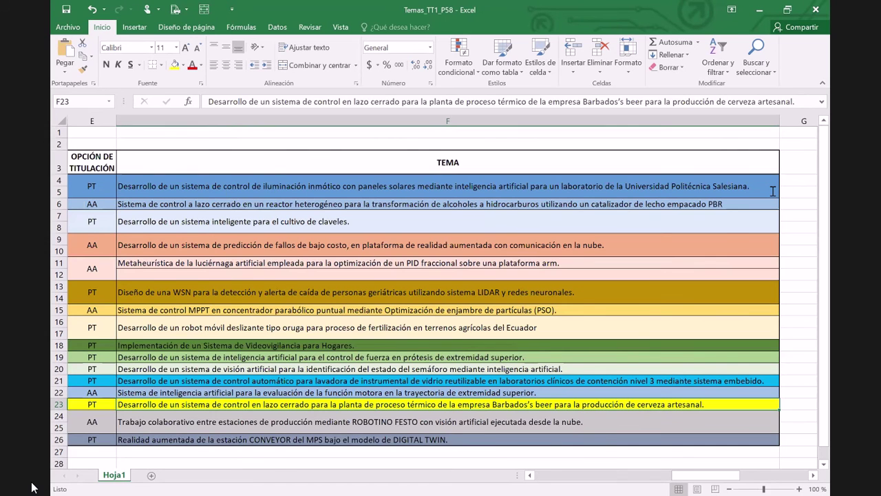
key(Left)
key(Left)
key(Down)
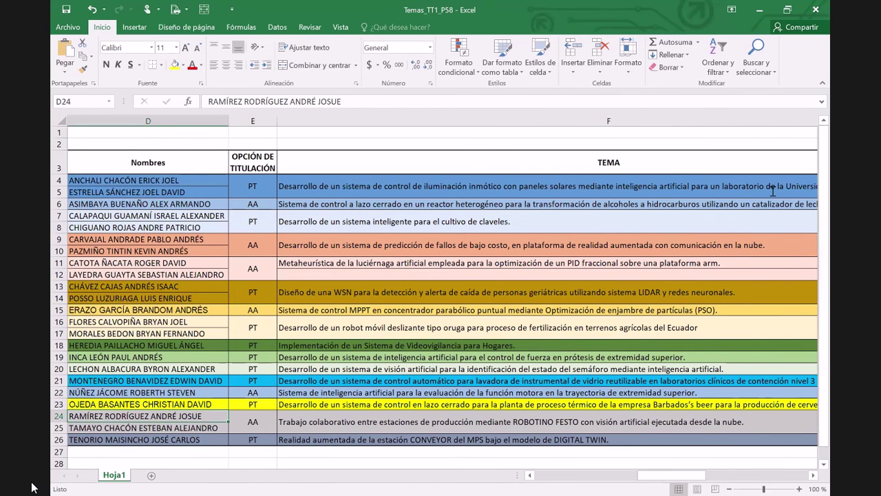
key(Right)
key(Right)
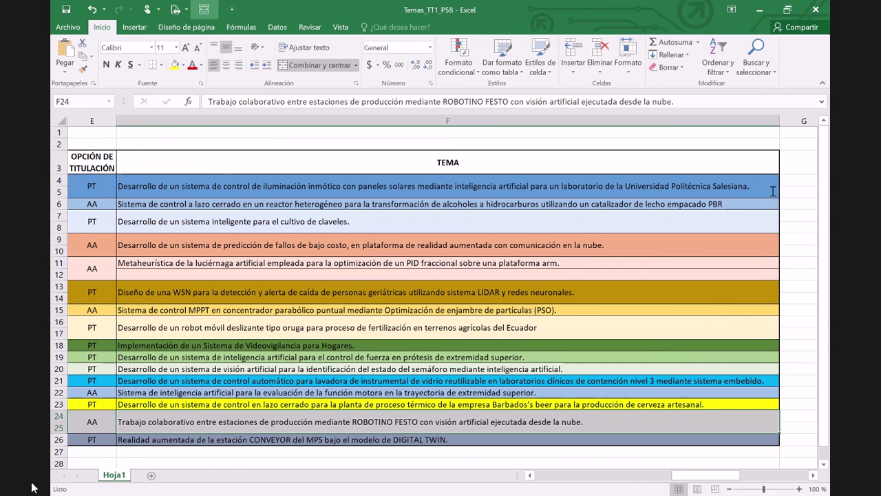
key(Left)
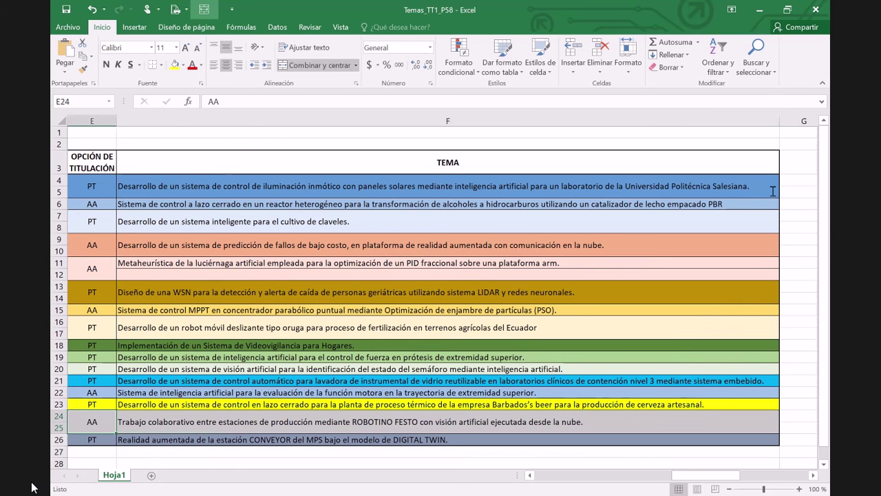
Review the students of the ROBOTINO FESTO topic and the DIGITAL TWIN entry in row 26.
key(Left)
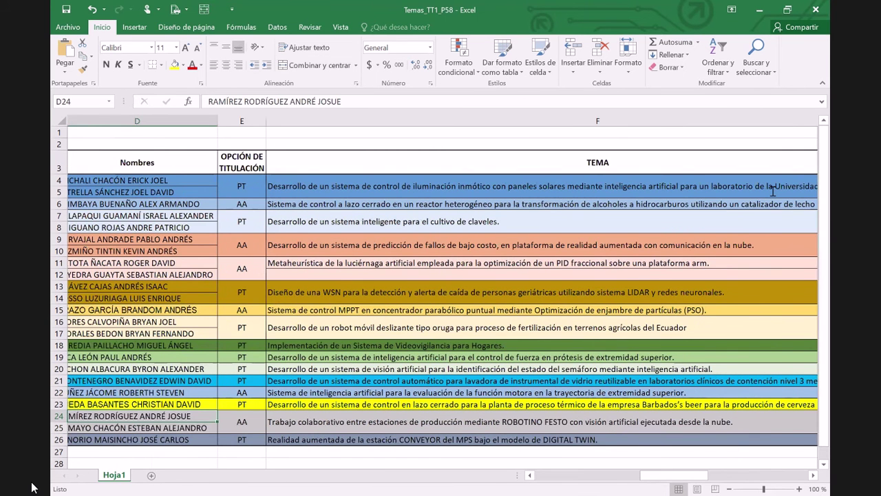
key(Down)
key(Down)
key(Right)
key(Right)
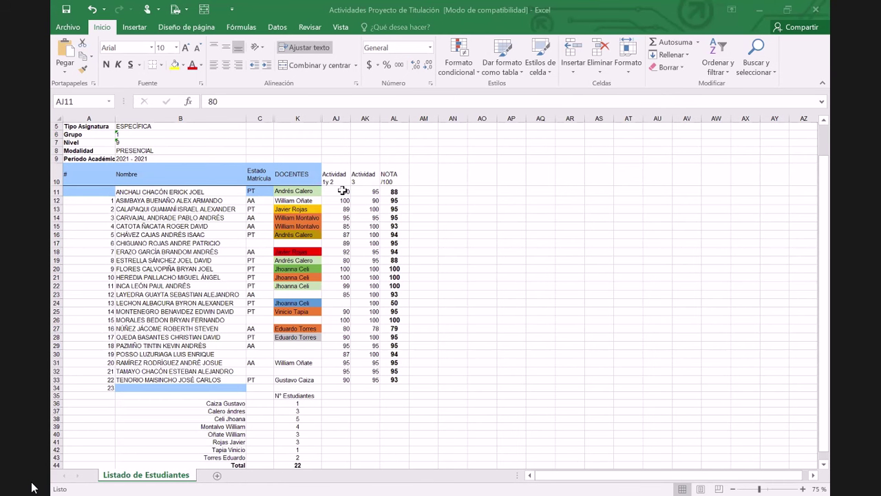
Examine the Actividad 1 y 2 grades in rows 11 and 12 and the NOTA /100 formula in row 11.
click(342, 191)
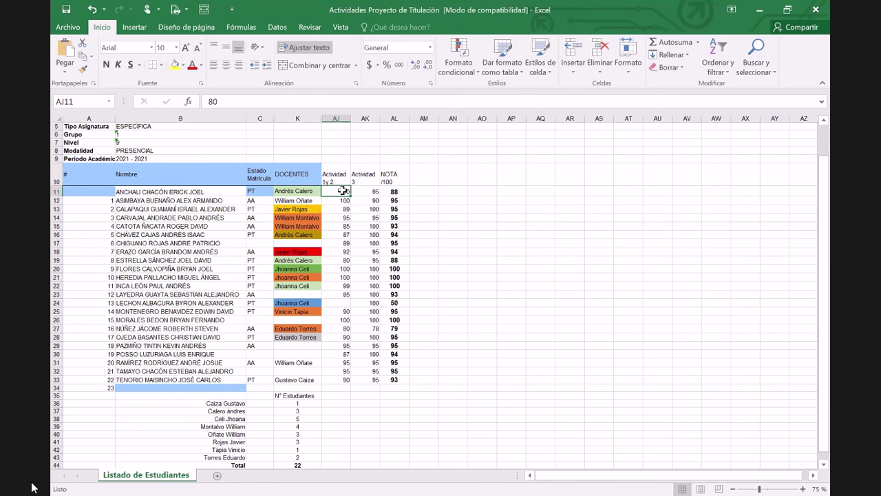
key(Down)
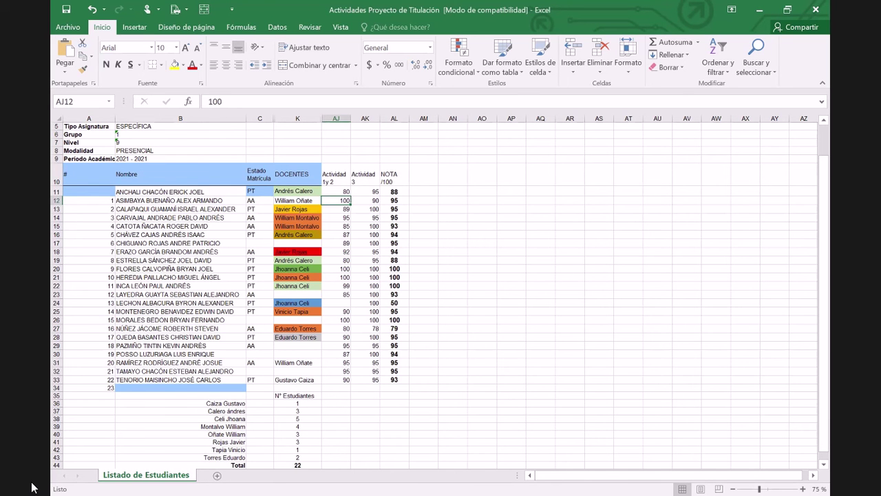
click(32, 487)
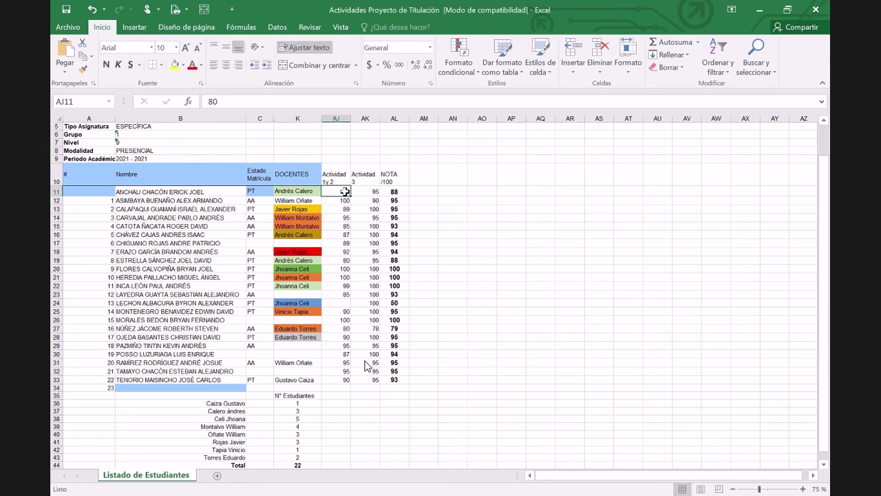
click(344, 191)
text(80)
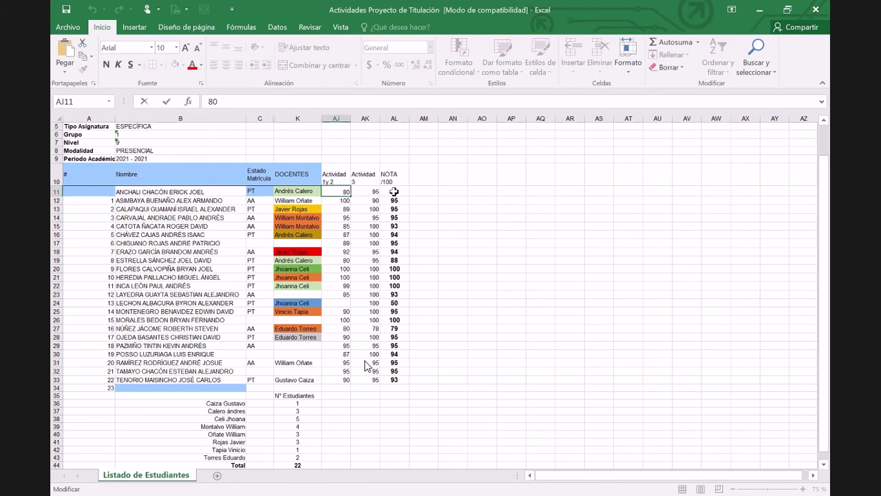
click(394, 191)
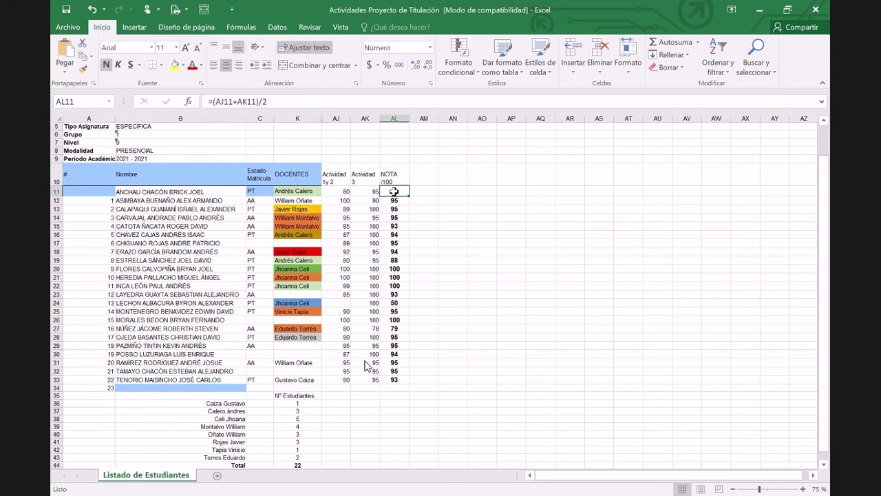
Go through the NOTA /100 grades of the students in rows 12 to 21.
key(Down)
key(Down)
key(Down)
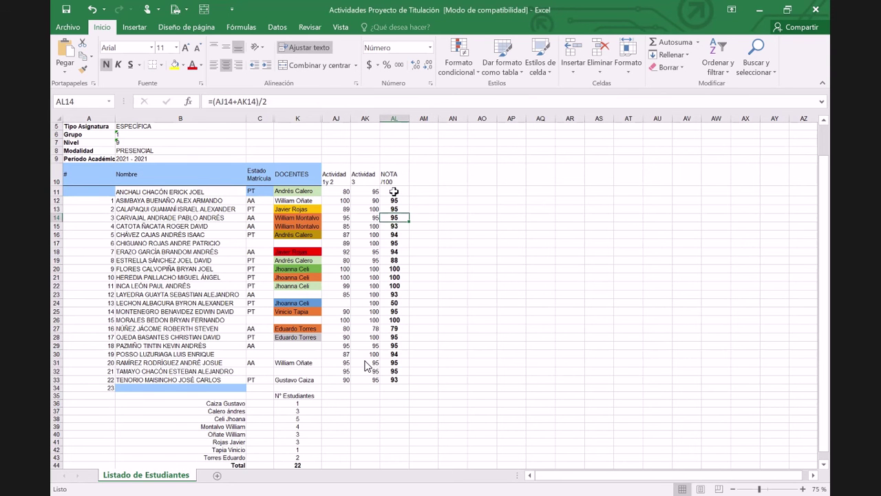
key(Down)
key(Down)
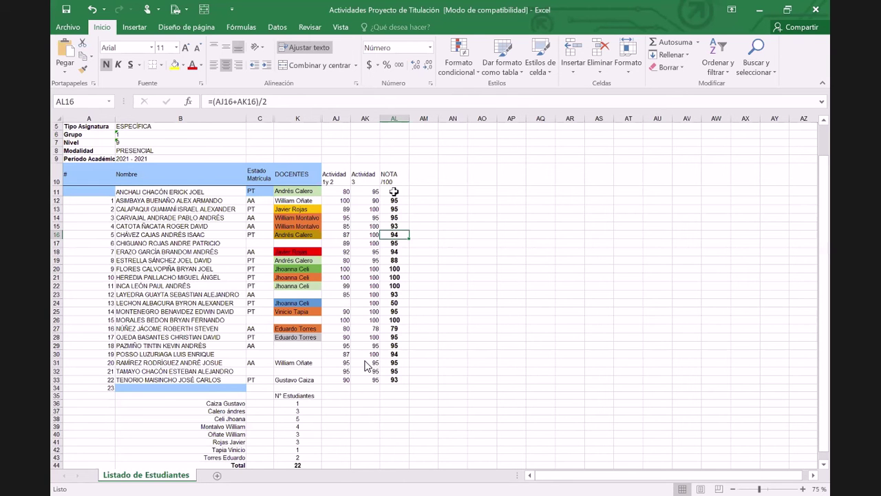
key(Down)
key(Down)
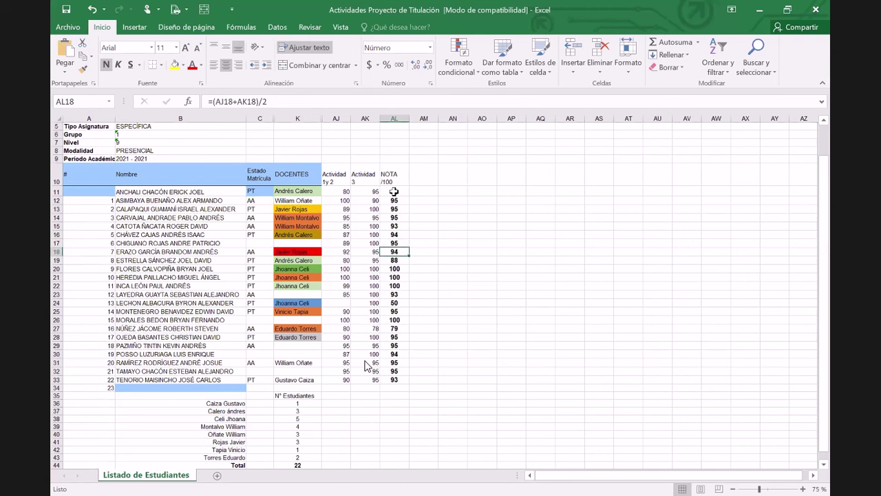
key(Down)
key(Down)
key(Down)
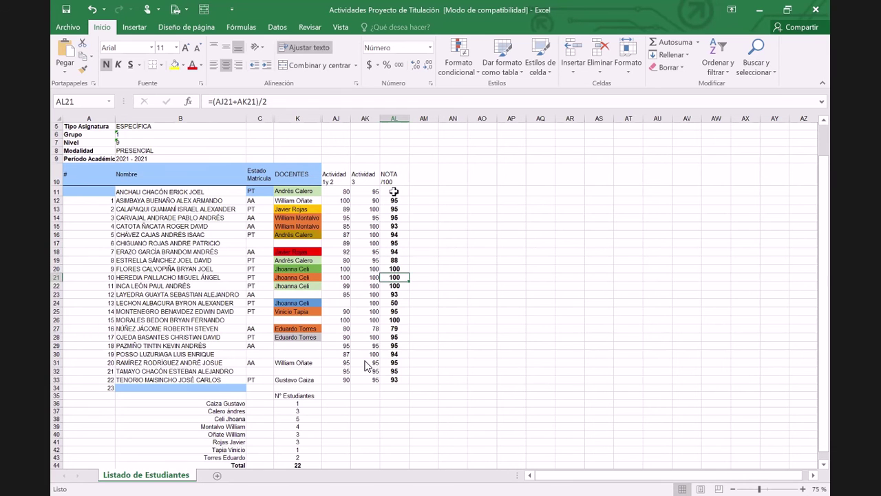
Check the NOTA /100 grades in rows 22 to 33, down to the last student on the list.
key(Down)
key(Down)
key(Down)
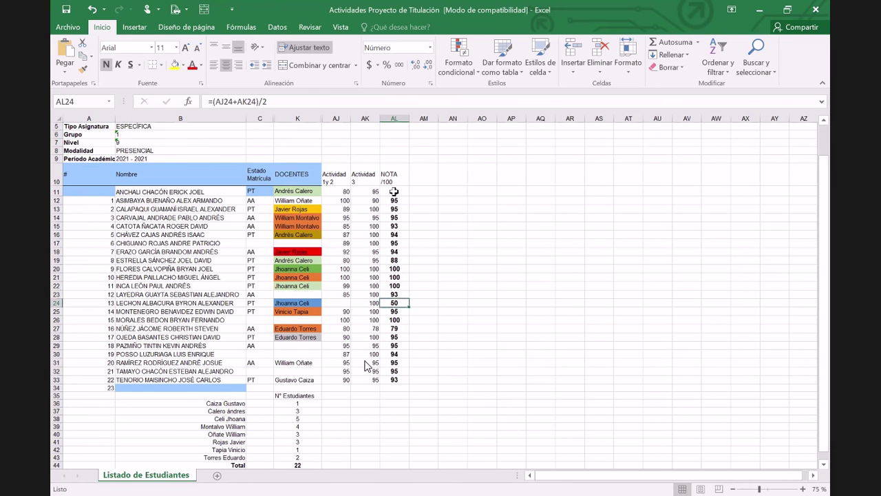
key(Down)
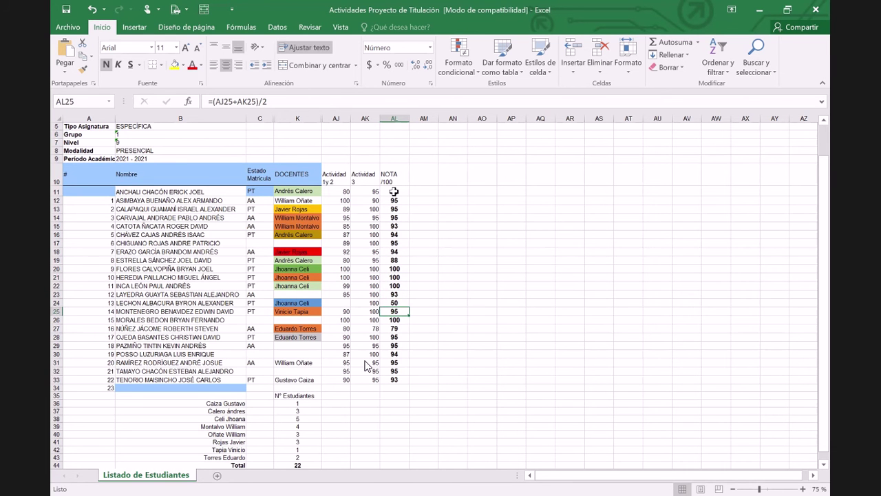
key(Down)
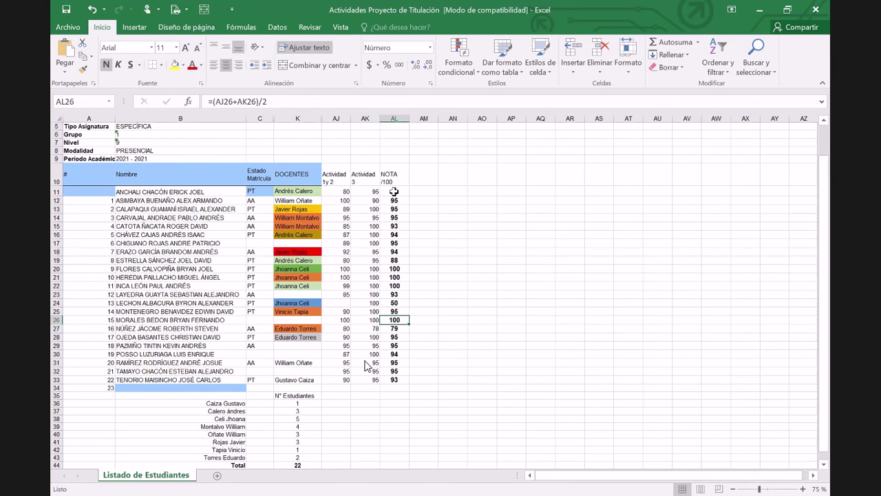
key(Down)
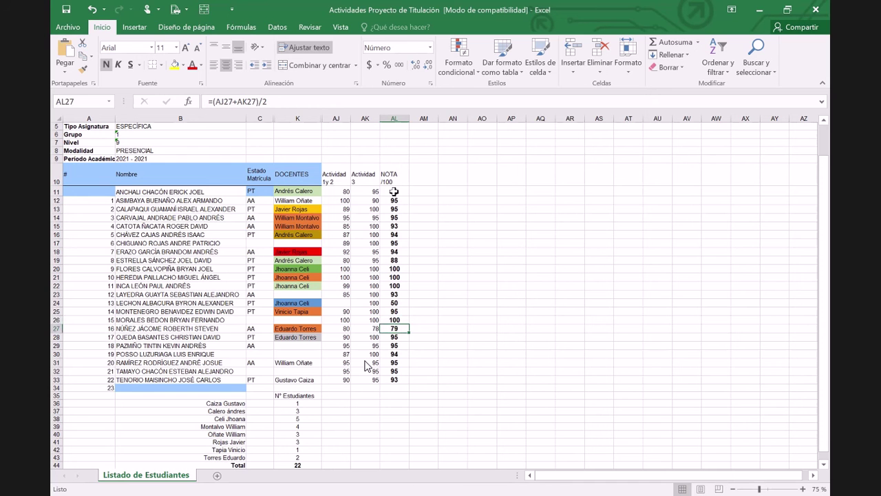
key(Down)
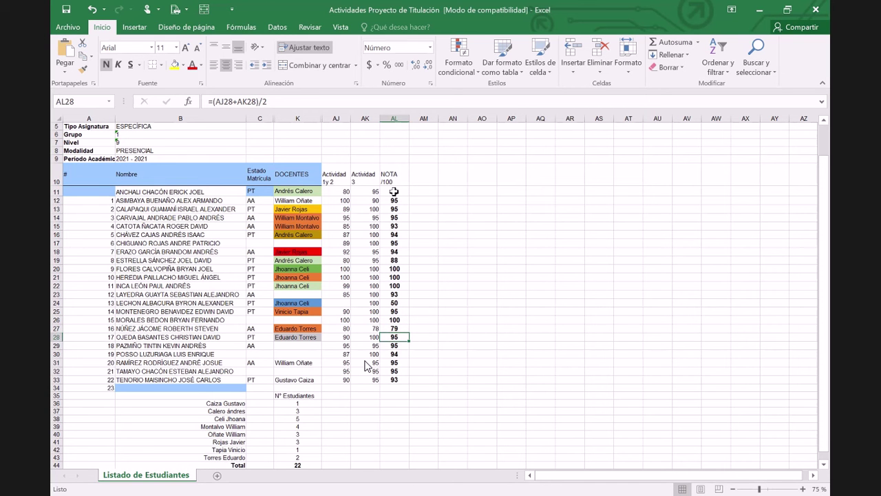
key(Down)
key(Down)
key(Down)
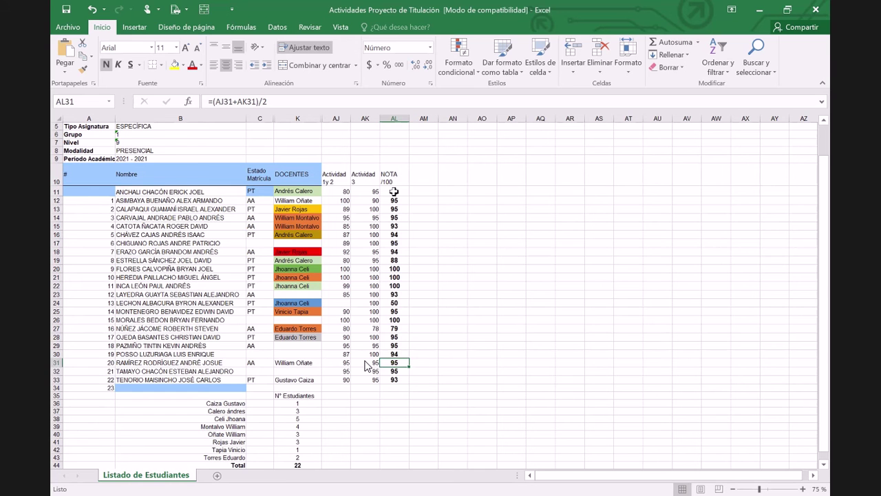
key(Down)
key(Down)
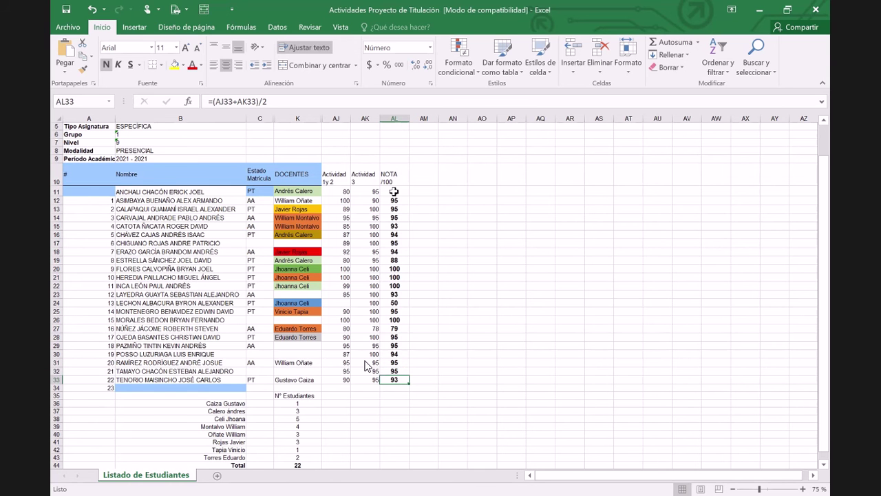
Return to the NOTA /100 in row 24 and inspect that student's Actividad 1 y 2 grade.
key(Up)
key(Up)
key(Up)
key(Up)
key(Up)
key(Up)
key(Up)
key(Up)
key(Up)
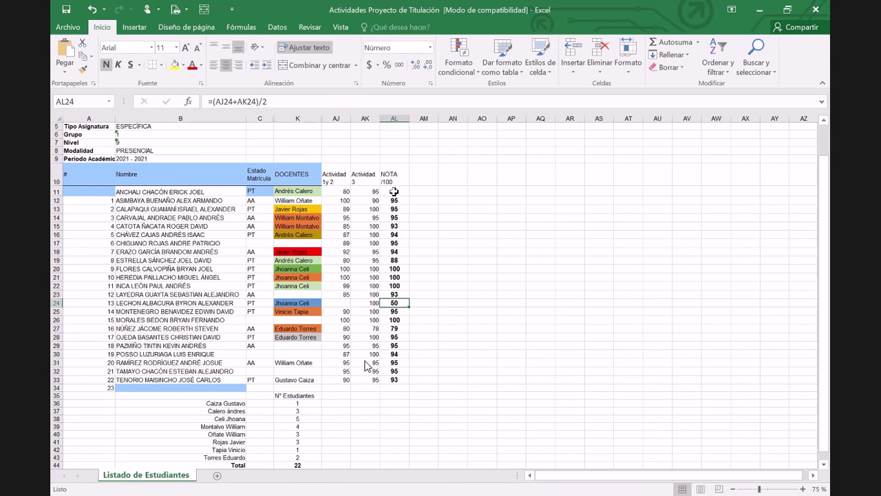
key(Left)
key(Left)
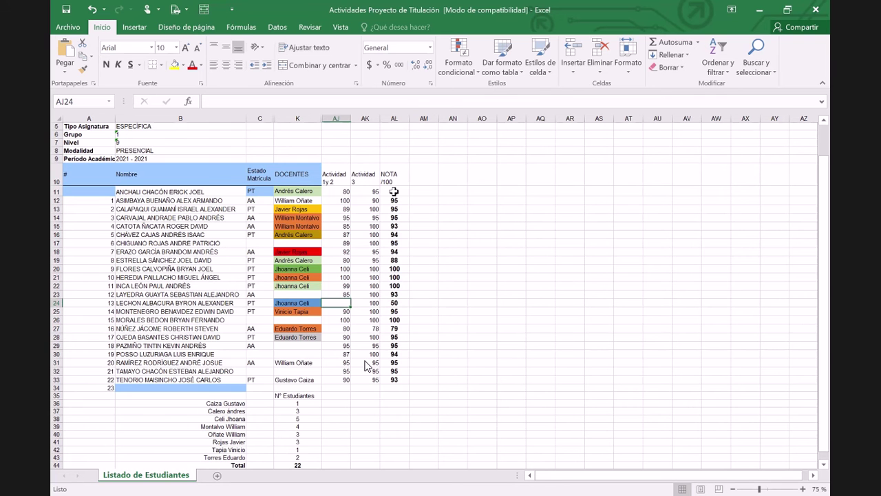
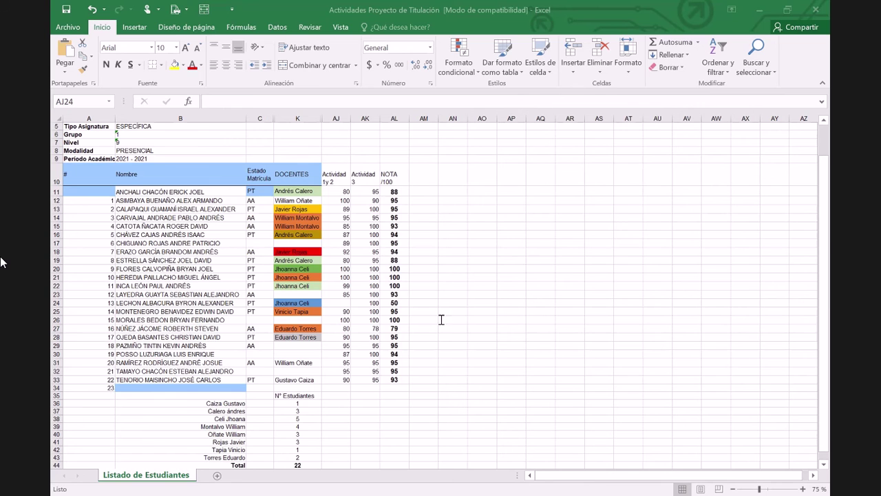
Switch to the Word request format and highlight the subject "Aprobación opción de Titulación" for viewing.
key(alt+Tab)
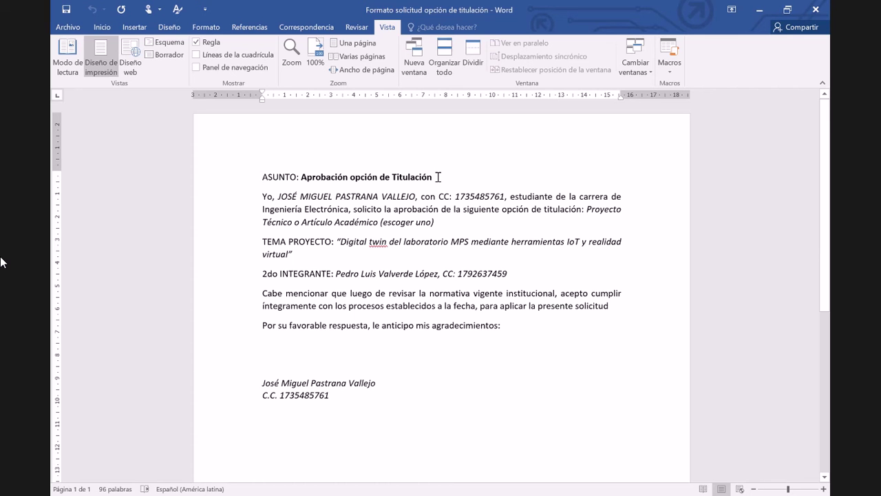
drag(438, 177, 312, 185)
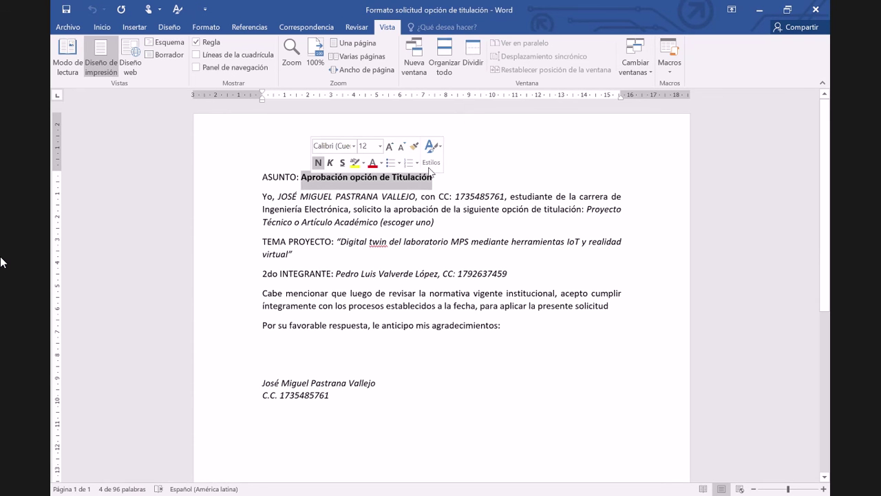
click(479, 170)
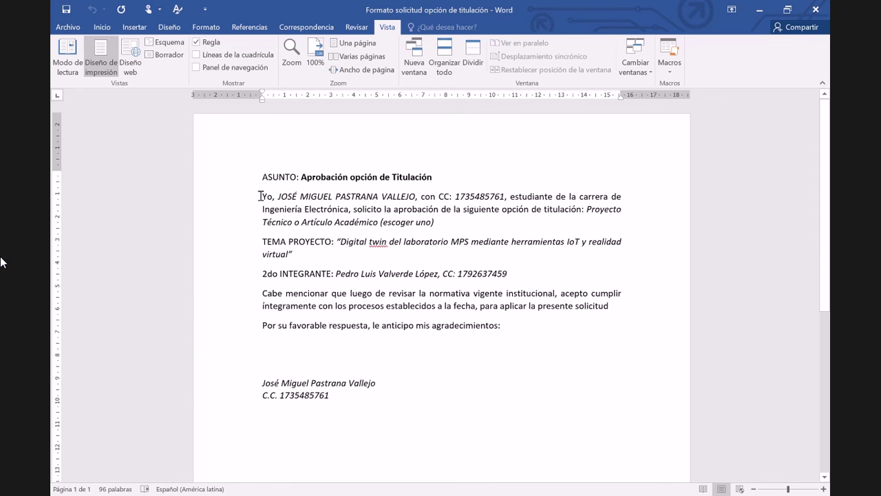
Send the copied screenshot of the request letter to the Respaldo ingles chat in WhatsApp Web and return to the Zoom meeting.
key(alt+Tab)
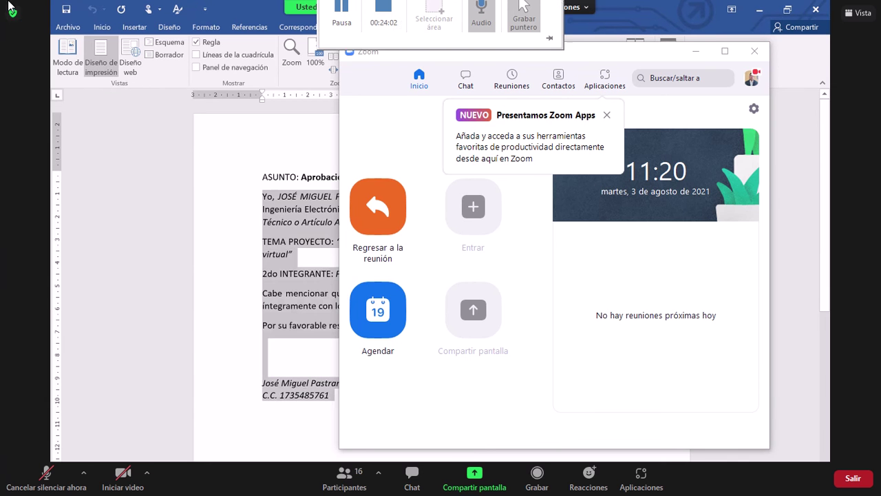
key(alt+Tab)
key(super)
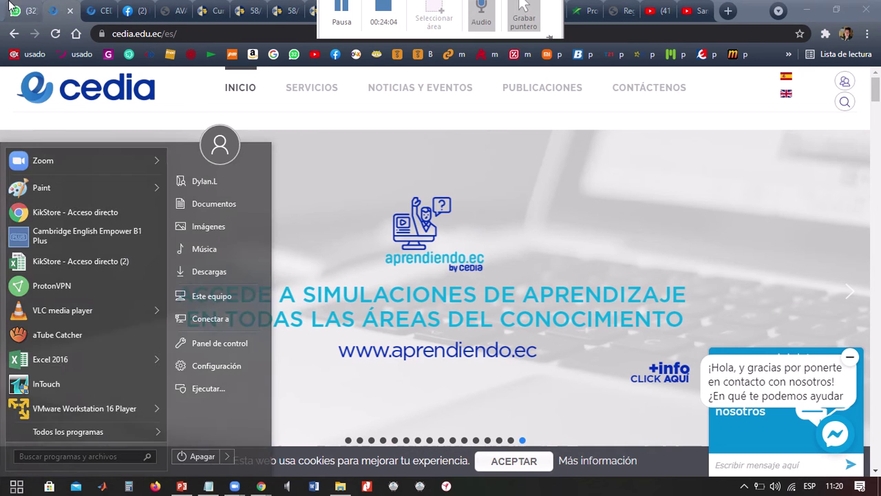
click(24, 11)
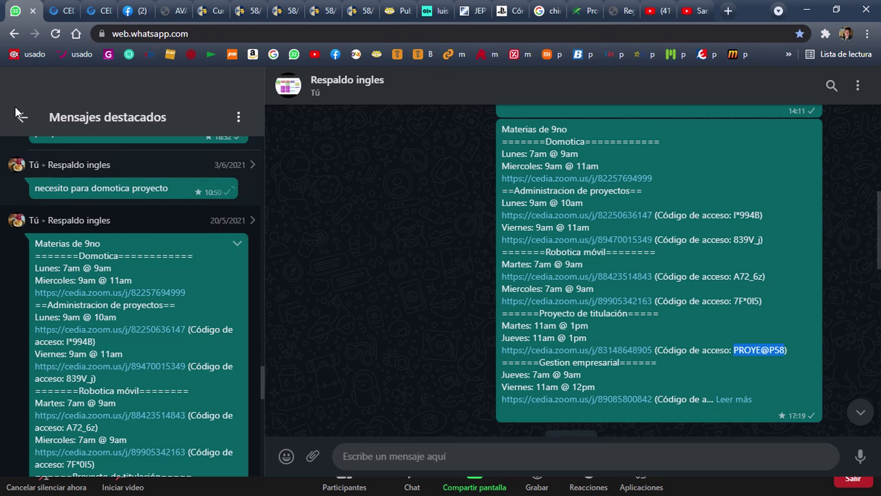
scroll(138, 206, down, 1)
click(369, 459)
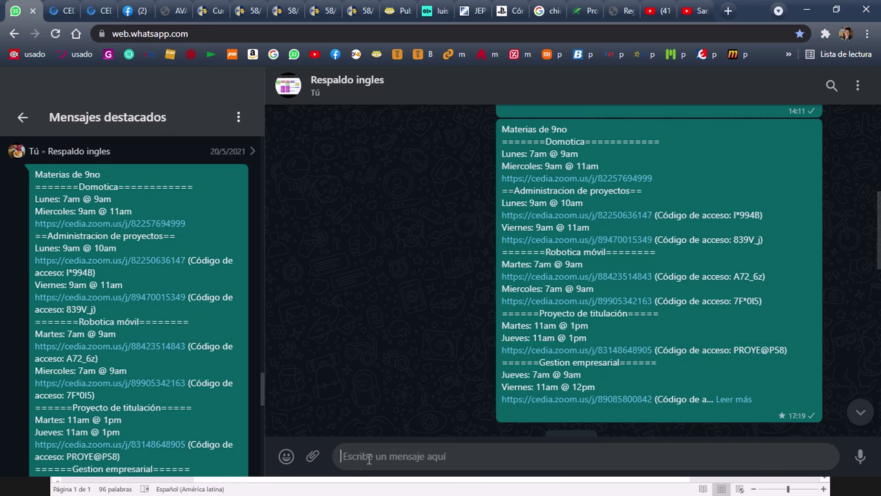
key(ctrl+v)
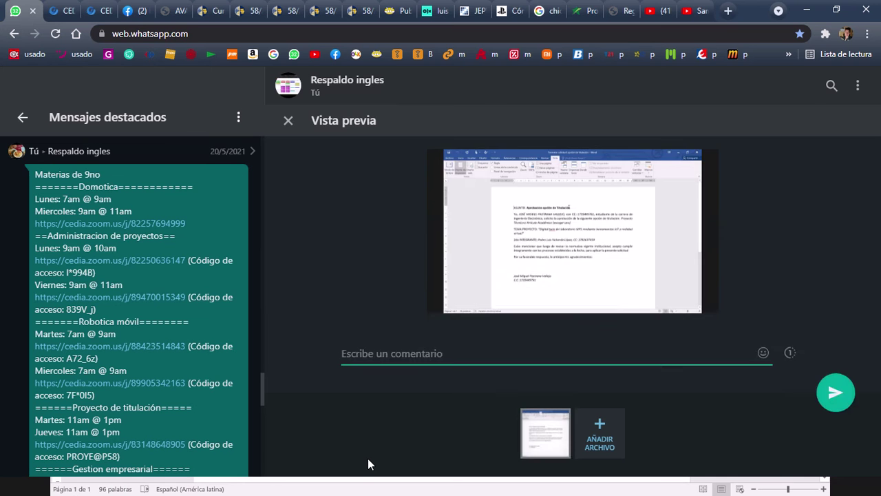
key(Return)
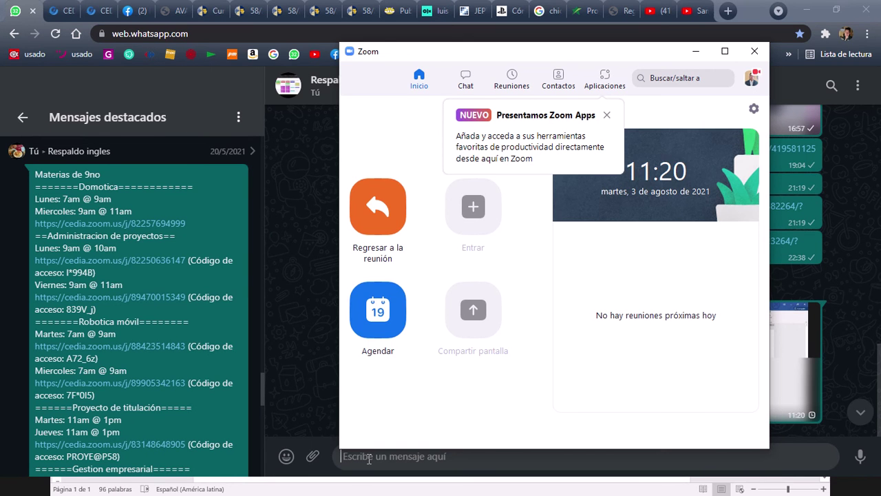
key(alt+Tab)
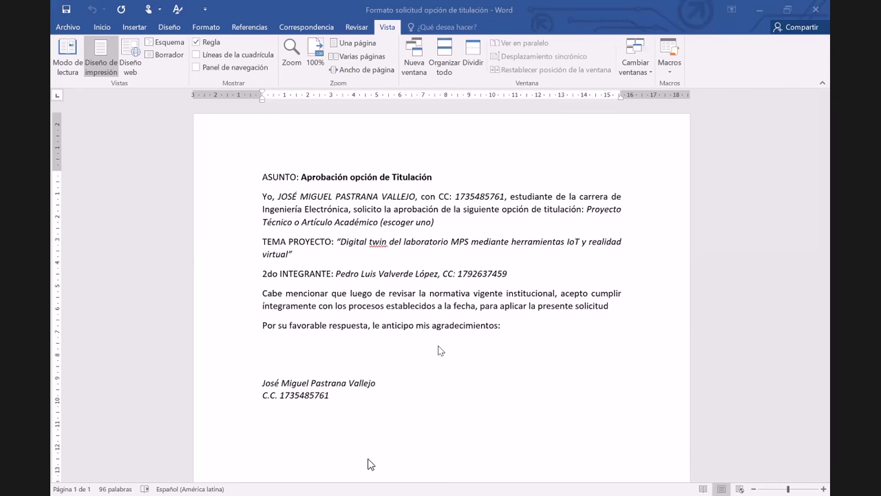
Leave the full-screen meeting, enter "FORMATO SOLICITUD OPCION DE TITULACION" in the system search and copy that title.
key(super)
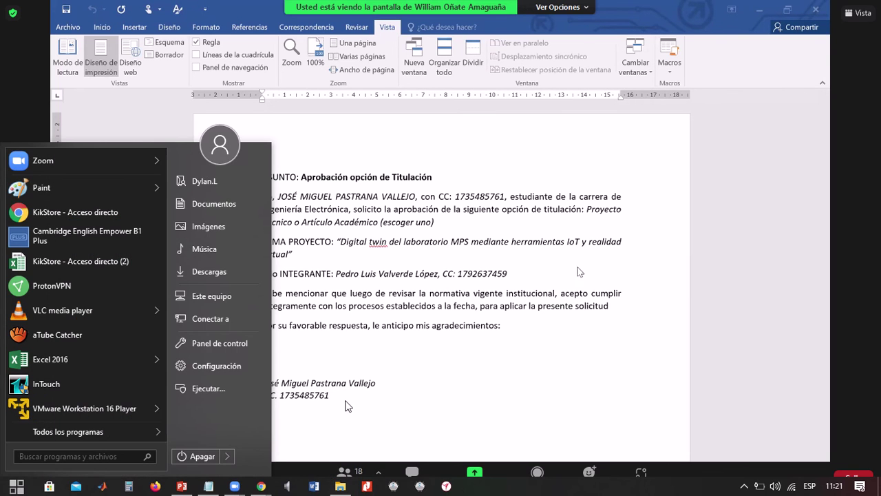
key(Escape)
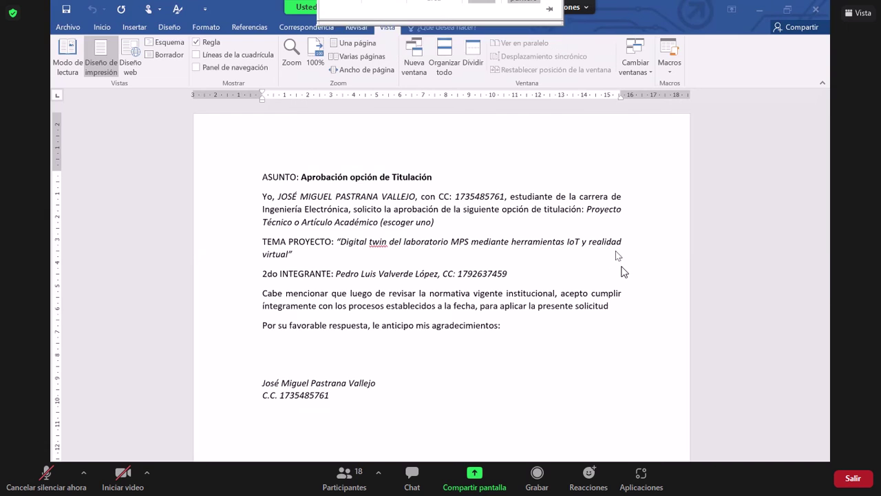
key(Escape)
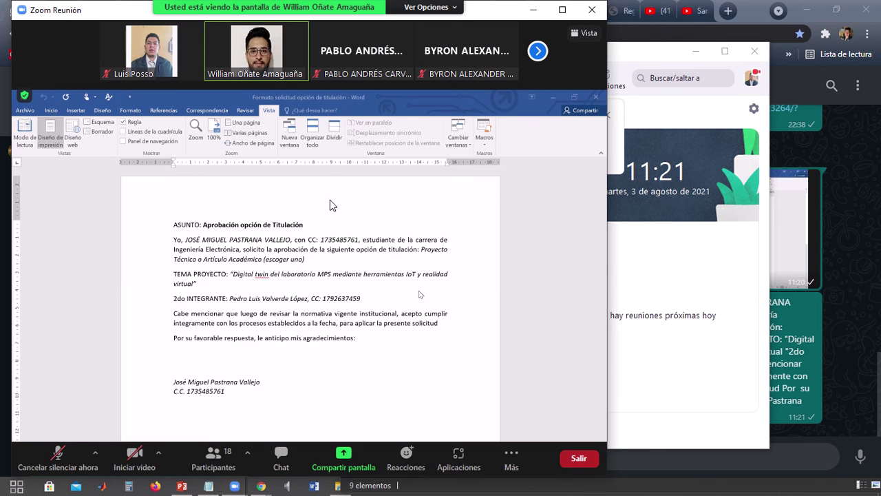
key(super)
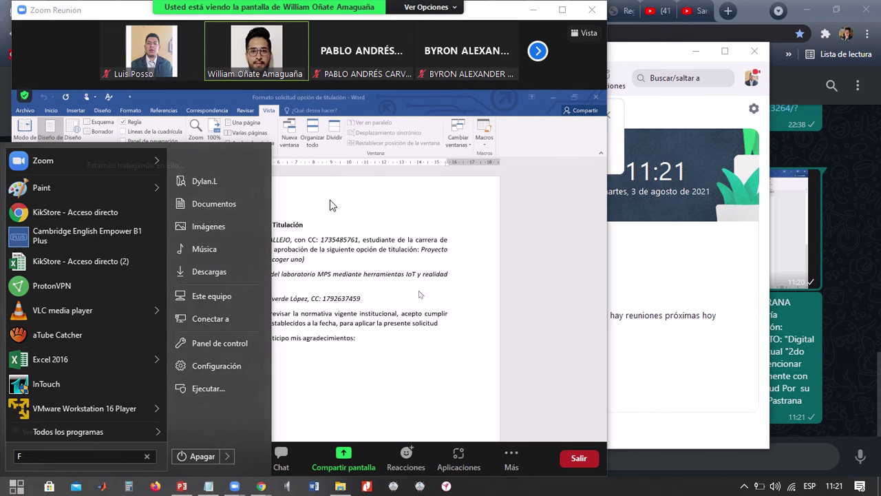
text(FORMATO SOLICIR)
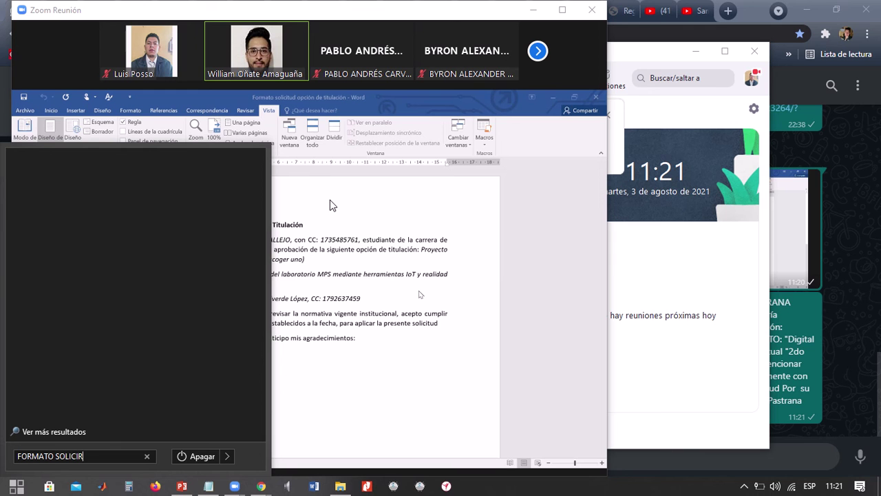
key(BackSpace)
text(TUD O)
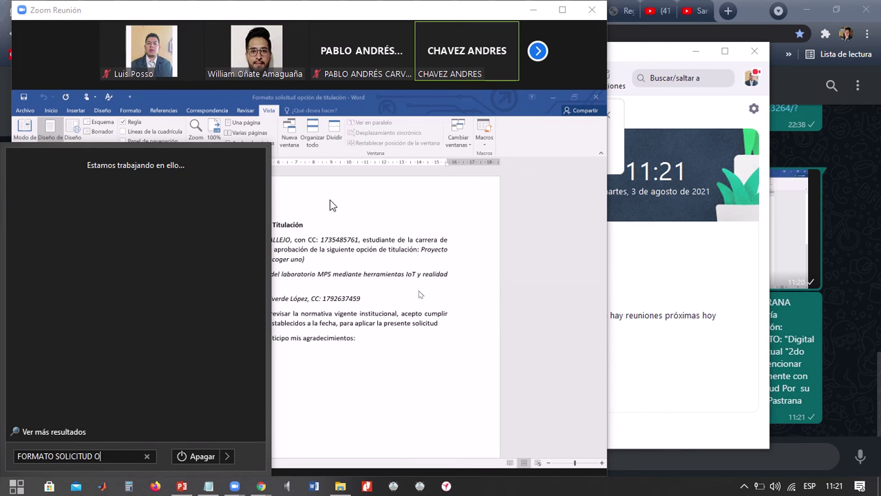
text(PCION)
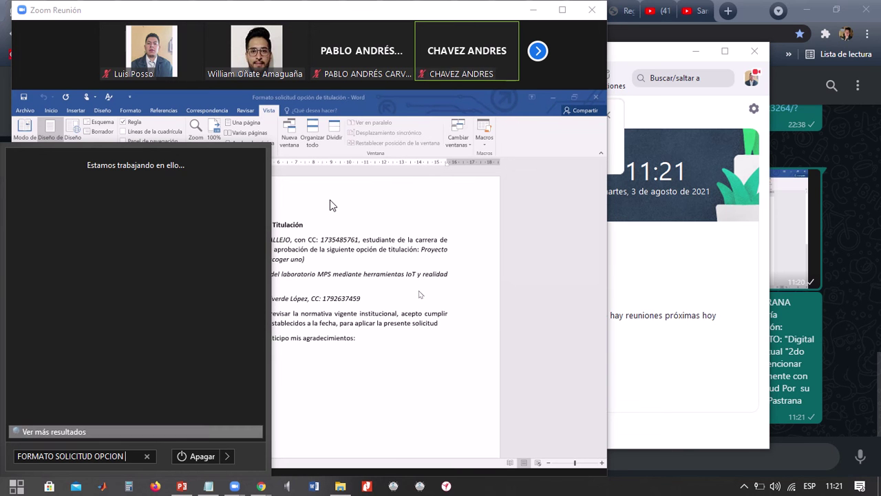
text( DE TITULACION)
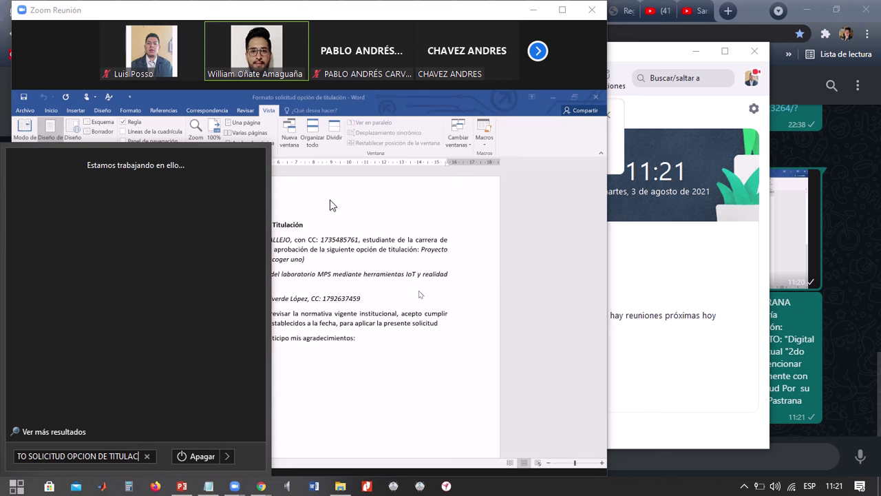
triple_click(79, 455)
key(super)
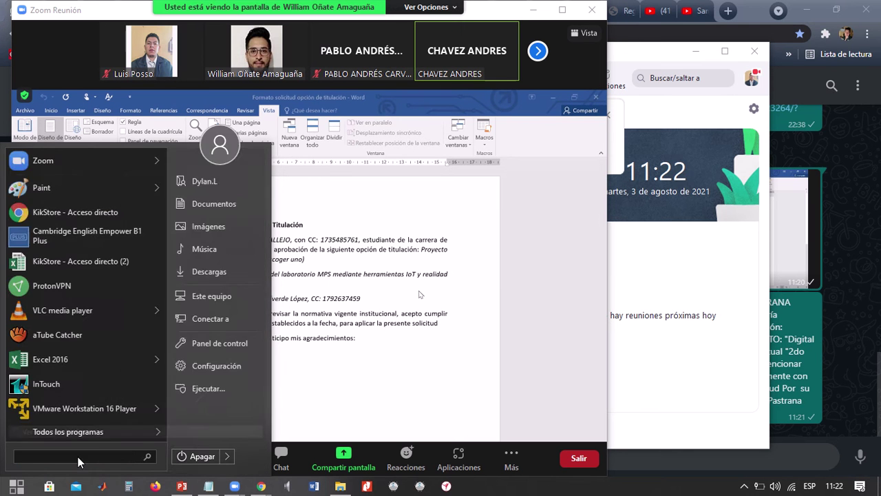
key(Escape)
Switch to Word, create a blank document and dismiss the Microsoft Office activation wizard.
key(alt+f)
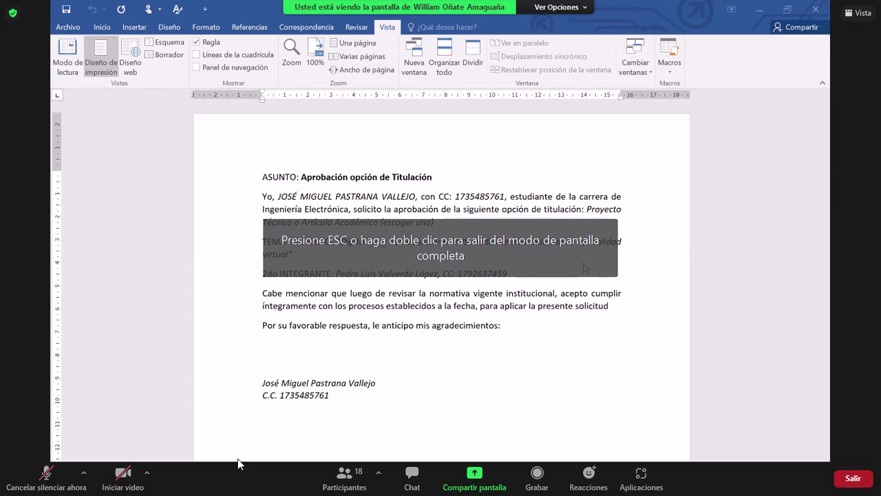
key(super)
click(261, 486)
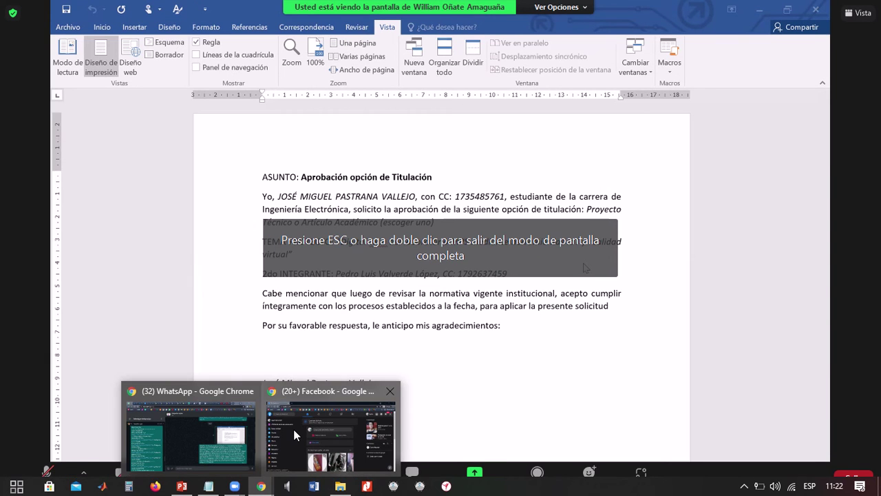
mouse_move(293, 429)
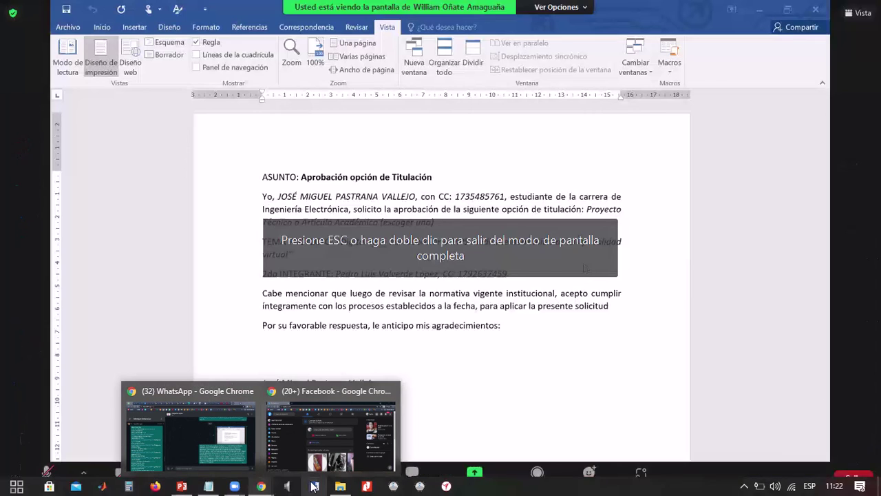
right_click(314, 487)
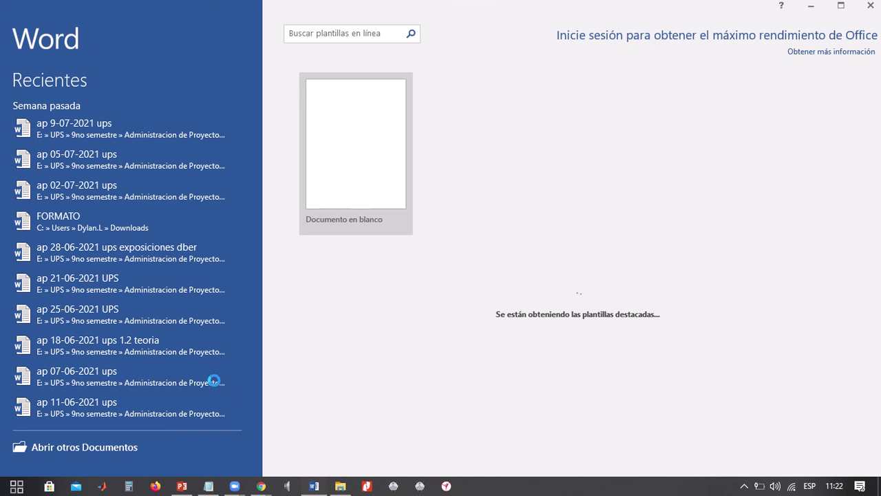
click(345, 197)
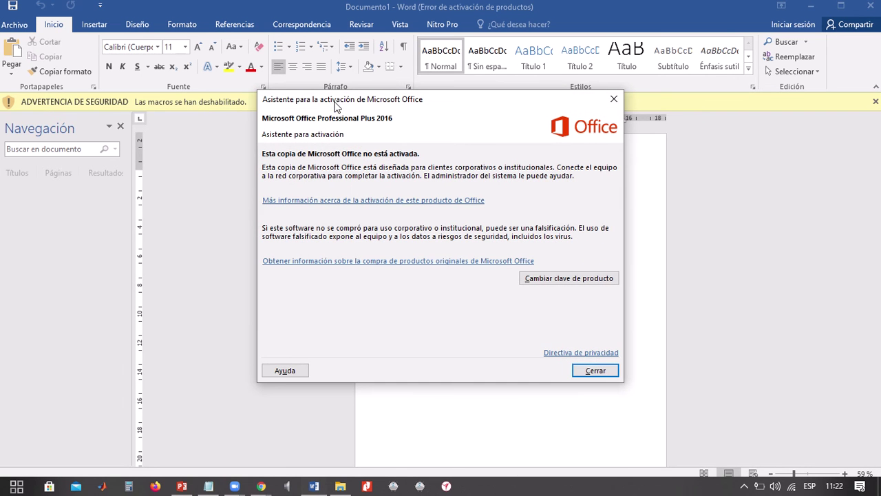
click(599, 369)
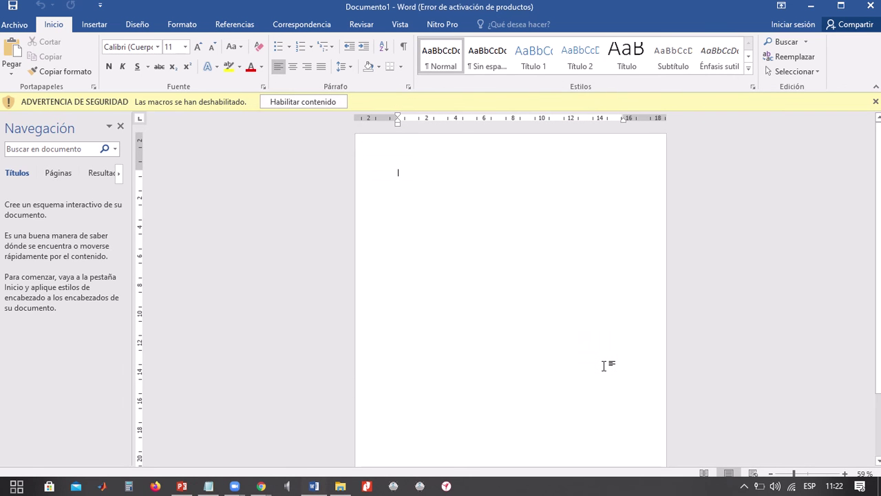
Copy the full request-letter message from the Respaldo ingles chat in WhatsApp Web and paste it into the blank Word document.
key(ctrl+v)
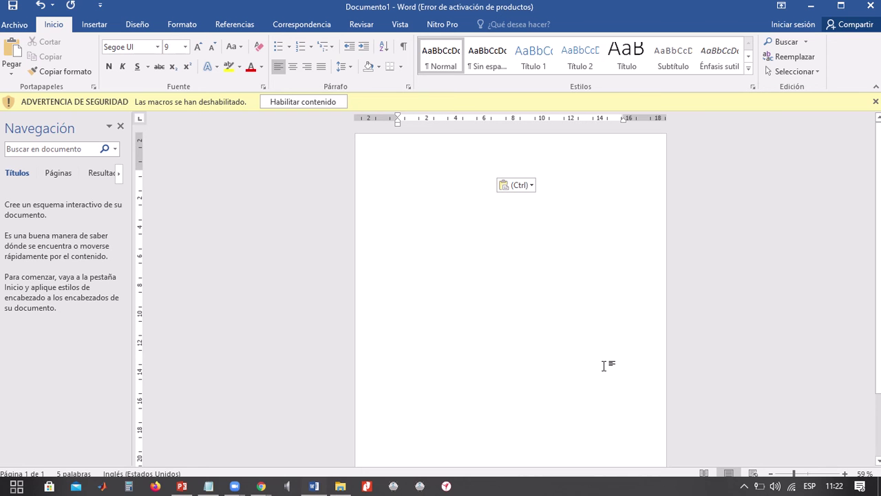
key(alt+Tab)
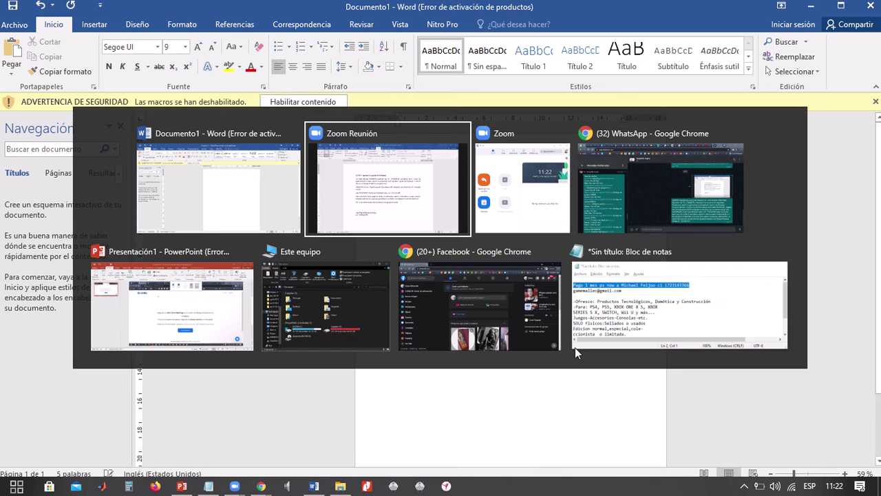
key(Tab)
key(Tab)
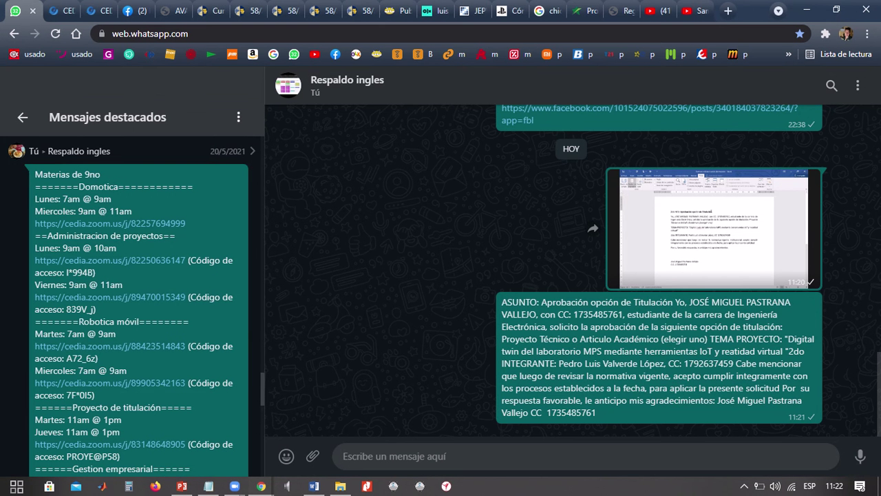
drag(610, 409, 504, 302)
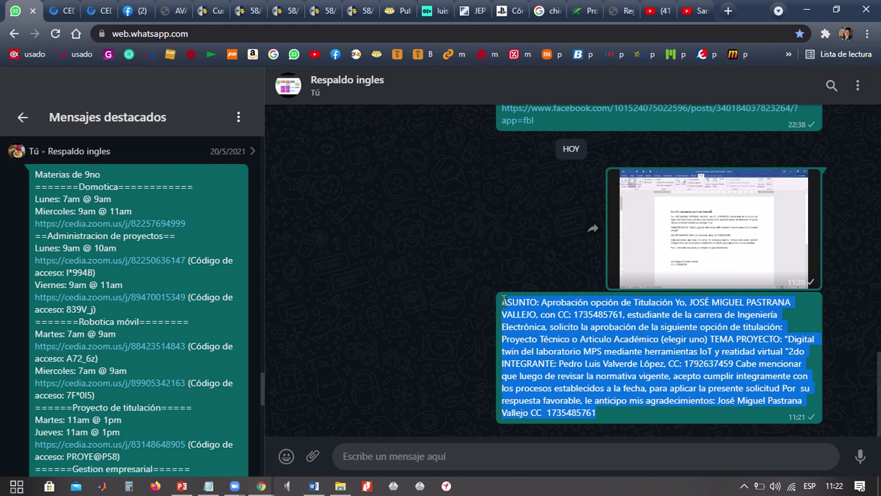
key(alt+Tab)
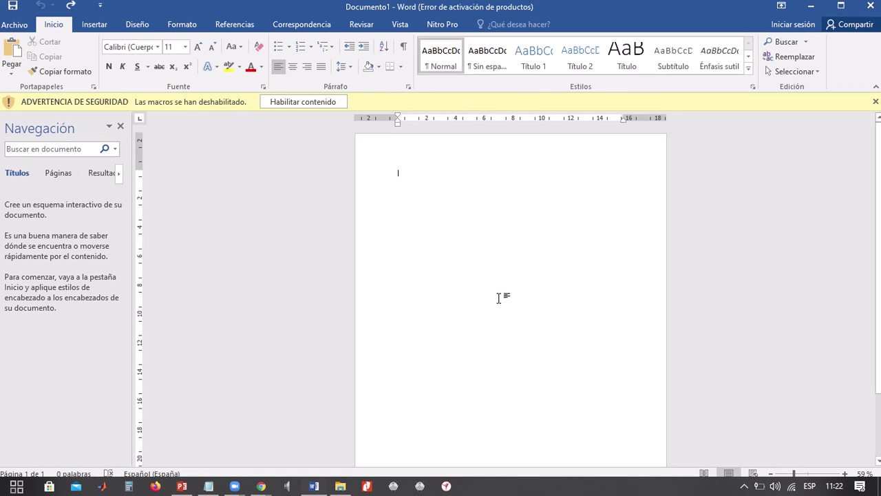
key(ctrl+v)
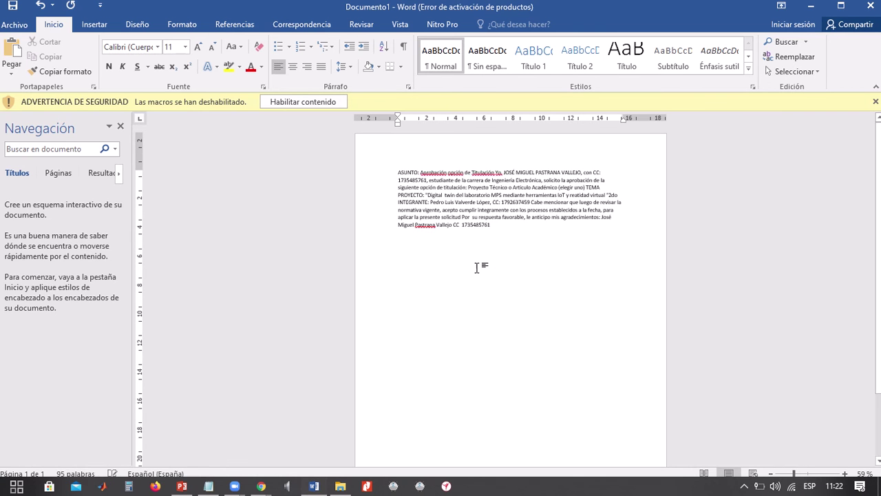
Copy the letter screenshot from the Respaldo ingles chat and try to paste it below the text in the Word document.
key(alt+Tab)
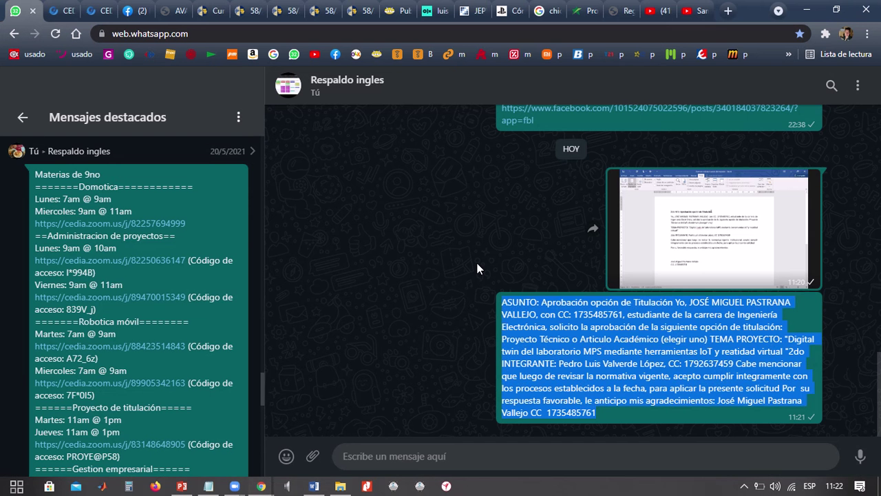
click(656, 249)
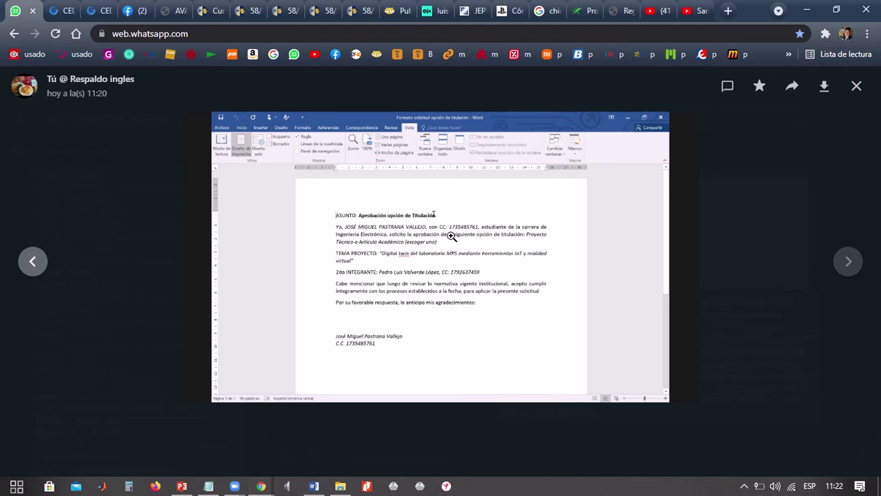
right_click(450, 236)
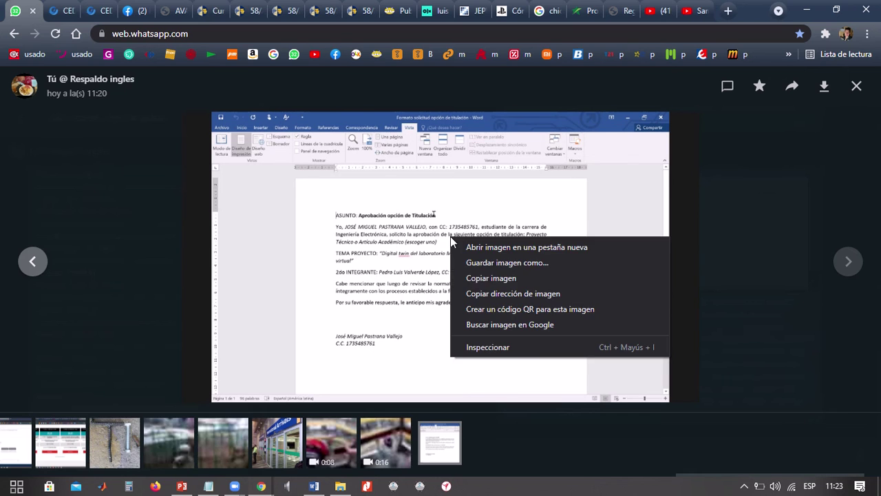
click(473, 284)
key(alt+Tab)
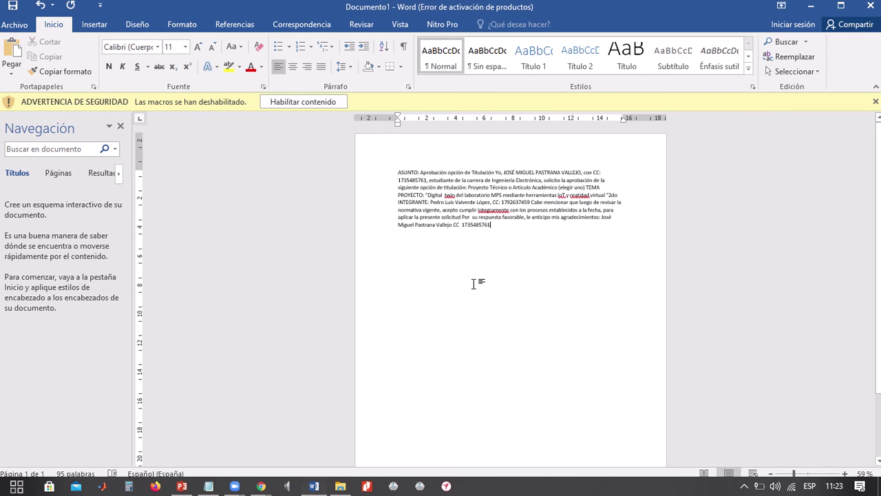
key(Return)
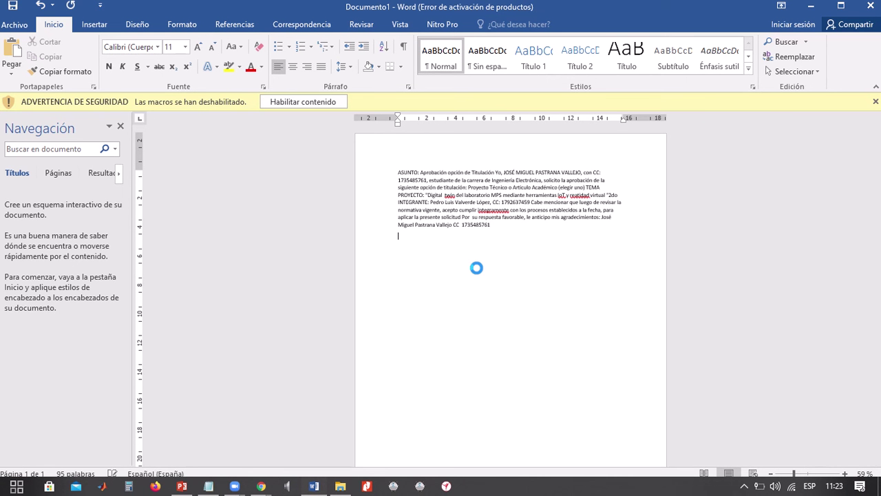
key(ctrl+v)
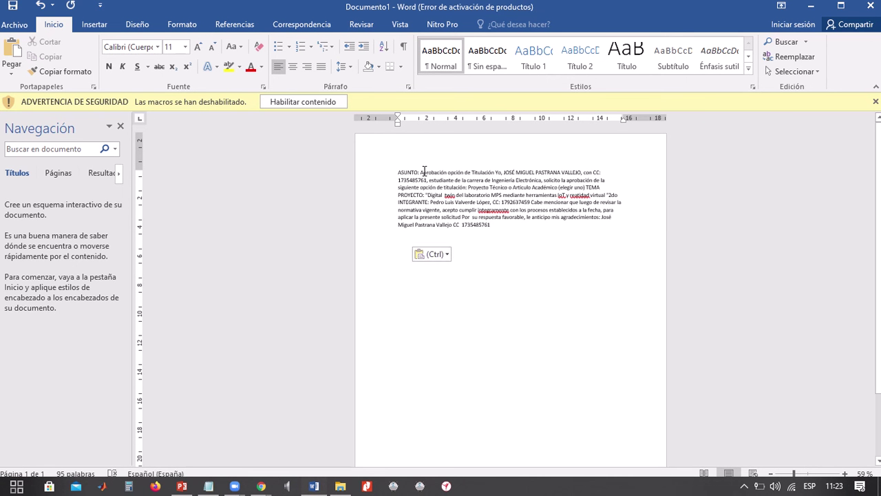
Split the pasted letter into separate paragraphs before "Aprobación opción de Titulación", "Yo" and "TEMA PROYECTO".
key(Return)
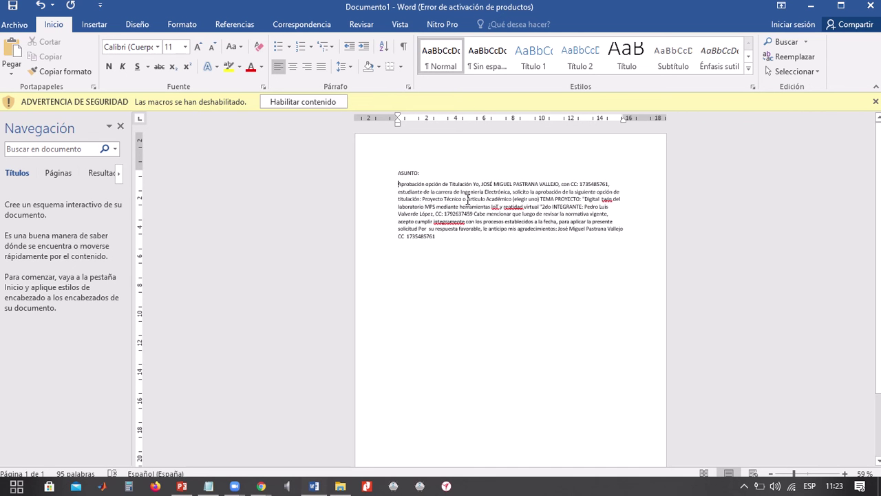
click(474, 184)
key(Return)
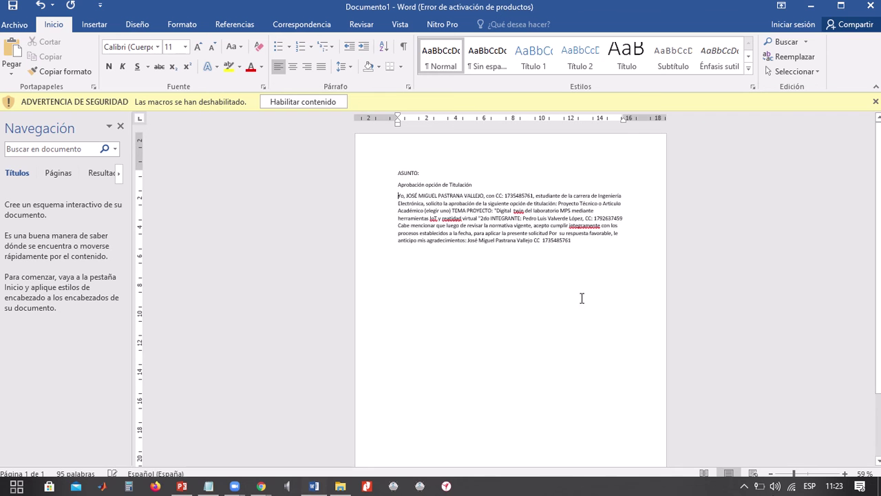
click(803, 475)
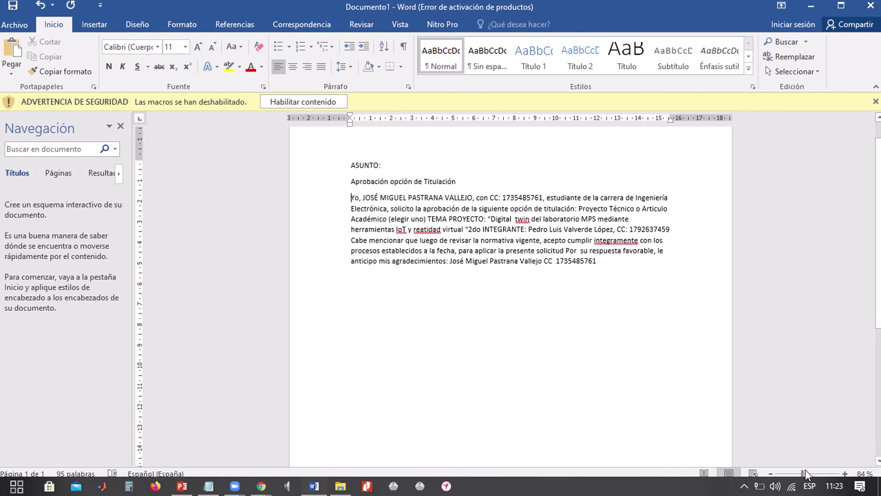
click(805, 475)
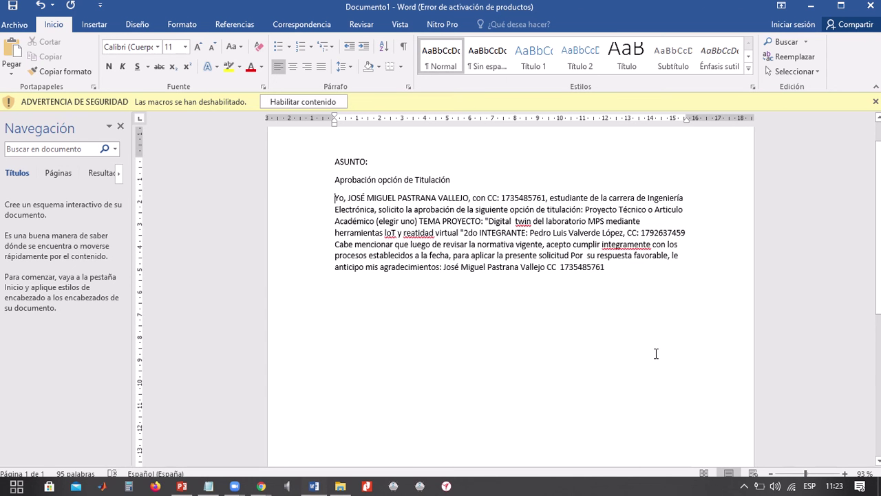
click(420, 221)
key(Return)
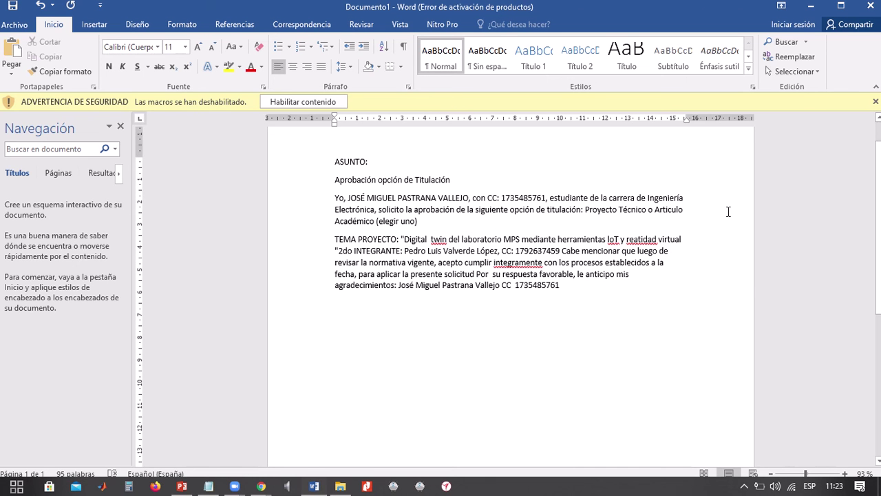
Start new paragraphs in the letter at "2do INTEGRANTE", "Cabe mencionar" and "Por su respuesta favorable".
click(698, 239)
key(Return)
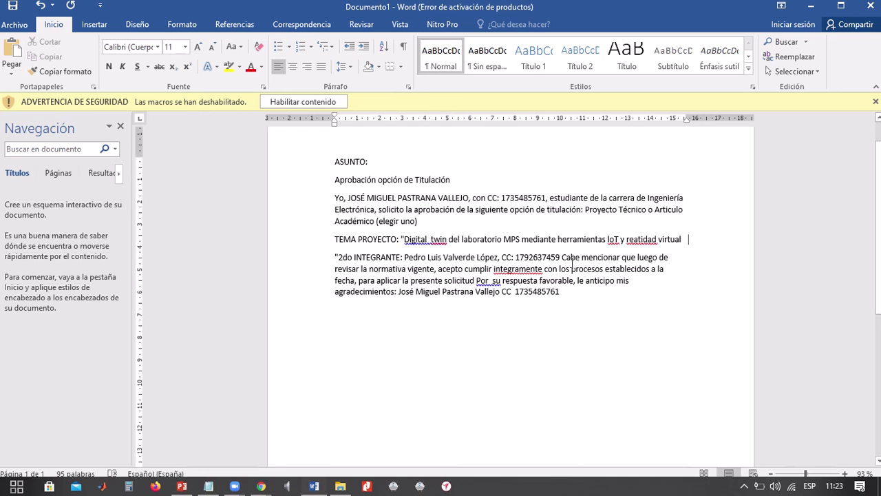
click(563, 257)
key(Return)
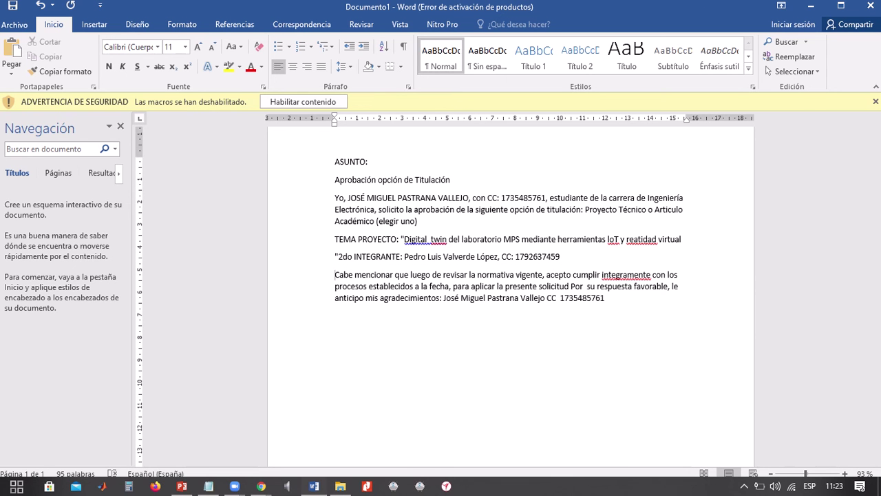
click(571, 286)
key(Return)
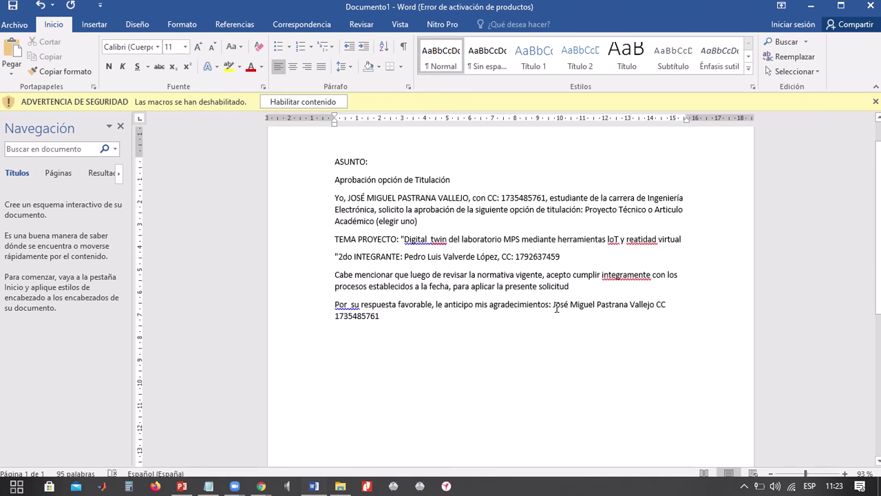
Put the signer's name on its own line after a blank paragraph, with the CC number on the line beneath it.
key(Return)
key(Return)
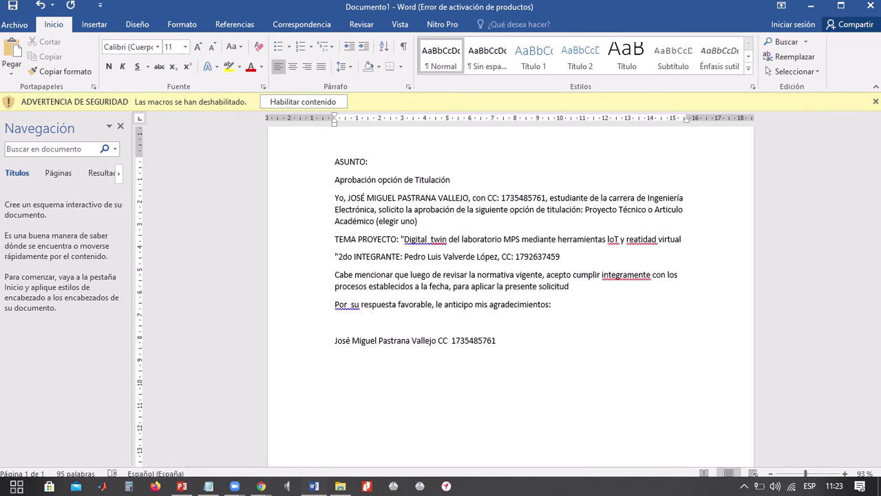
click(438, 340)
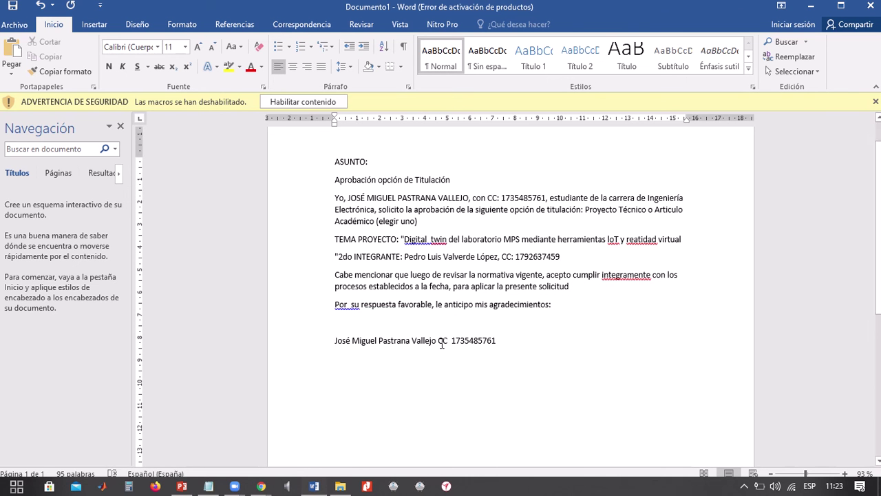
key(Return)
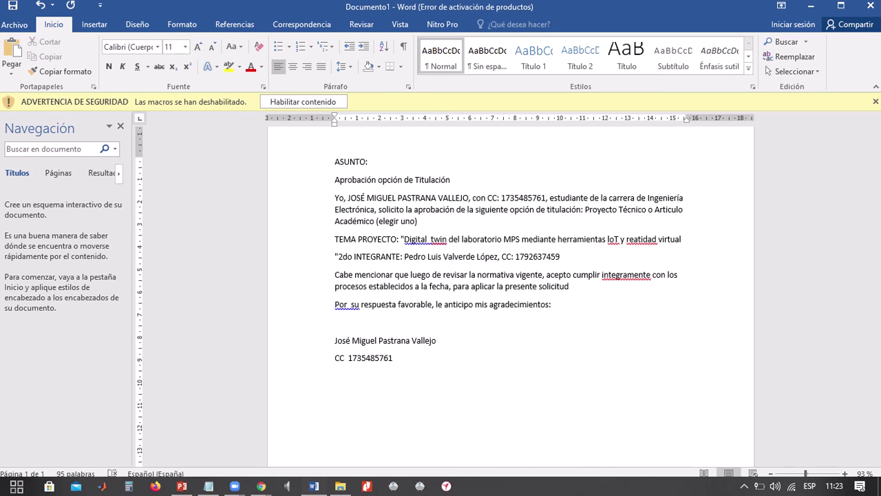
Delete the stray pasted object below the signer's CC line.
scroll(511, 289, down, 7)
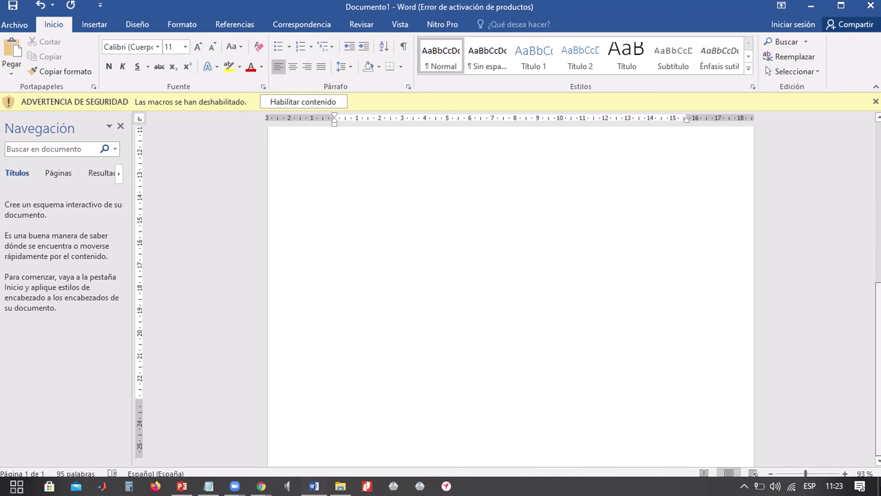
scroll(403, 224, up, 6)
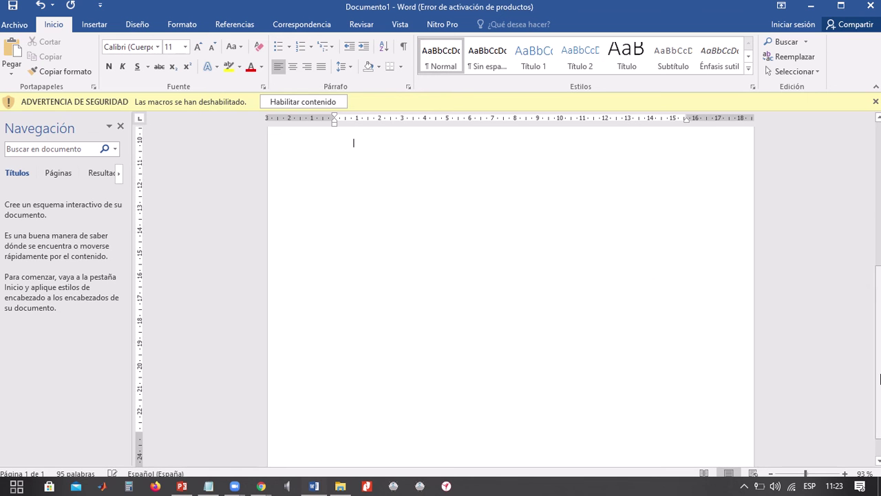
click(323, 278)
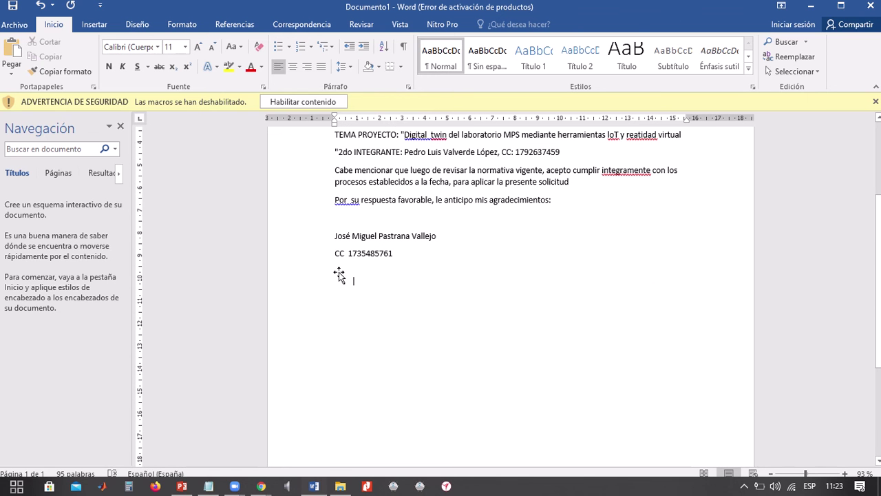
key(ctrl+v)
key(Delete)
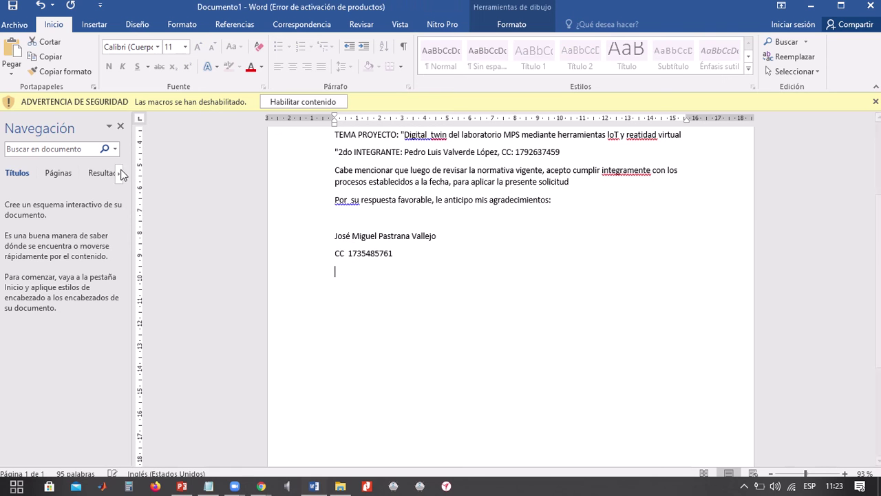
Paste the copied letter screenshot below the CC line with Paste Special as "Mapa de bits independiente del dispositivo".
click(12, 73)
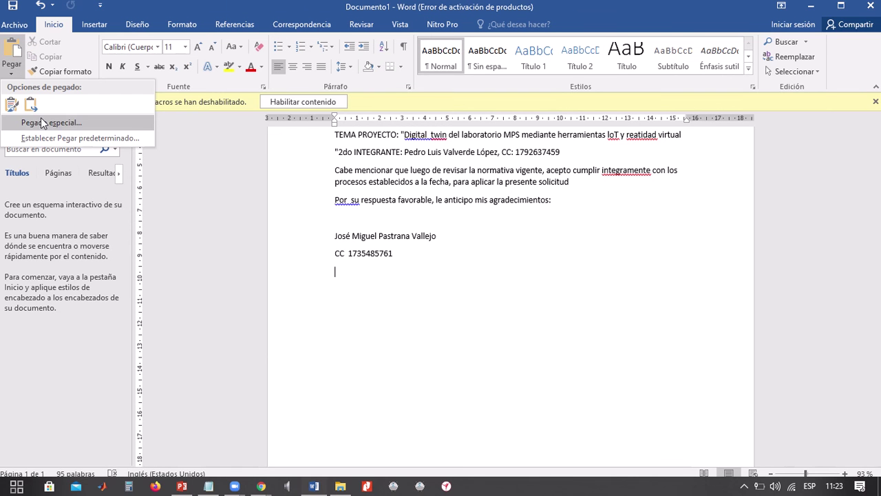
click(142, 150)
click(396, 189)
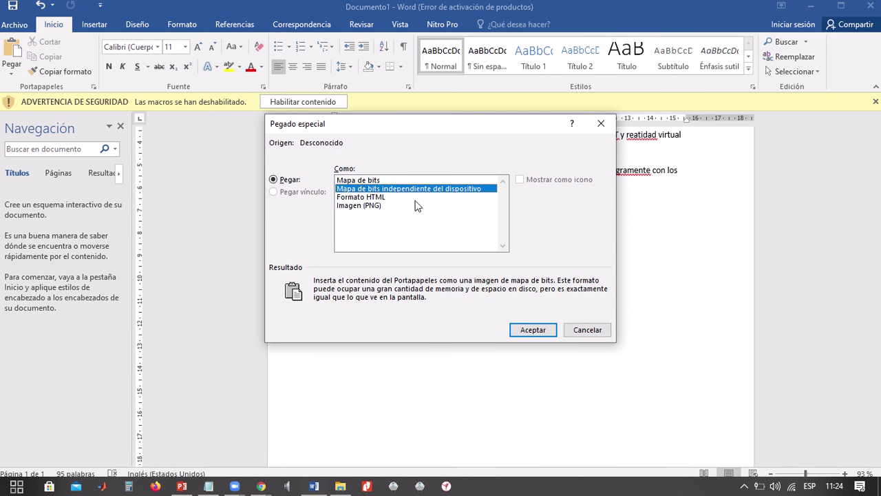
click(533, 329)
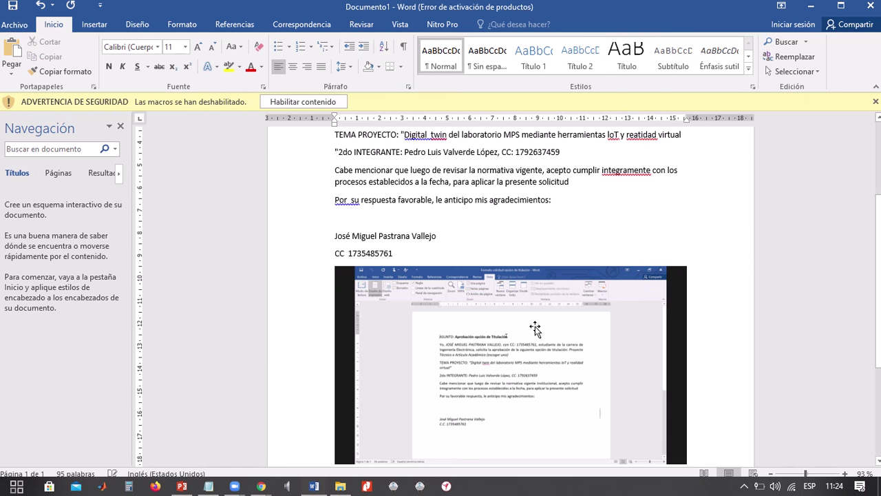
Save the document in the Escritorio folder as a Word document named "FORMATO SOLICITUD OPCION DE TITULACION".
click(12, 6)
click(185, 166)
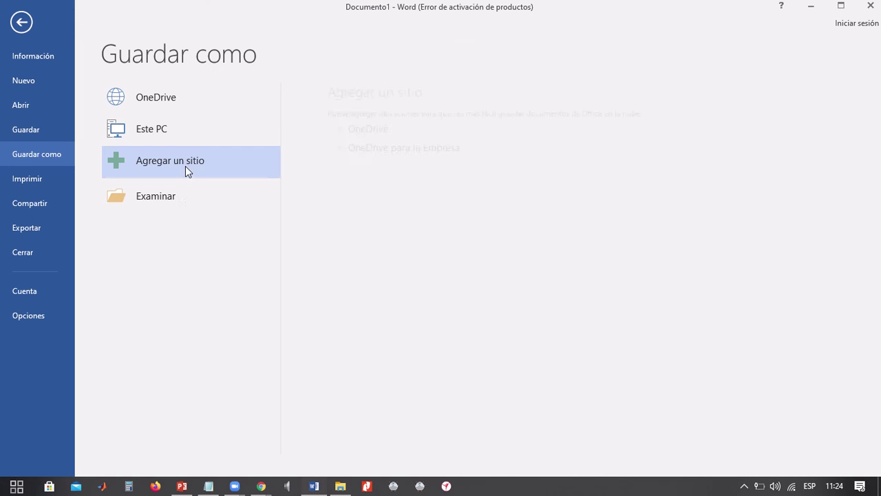
click(176, 206)
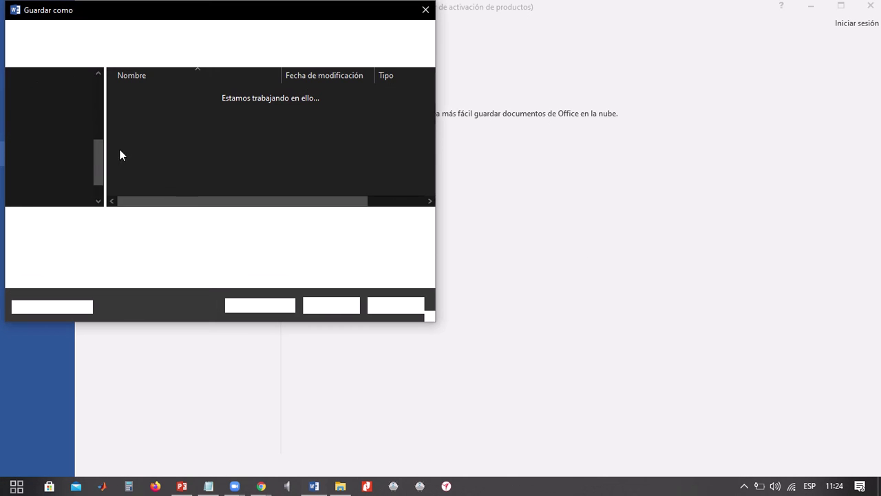
drag(97, 146, 100, 136)
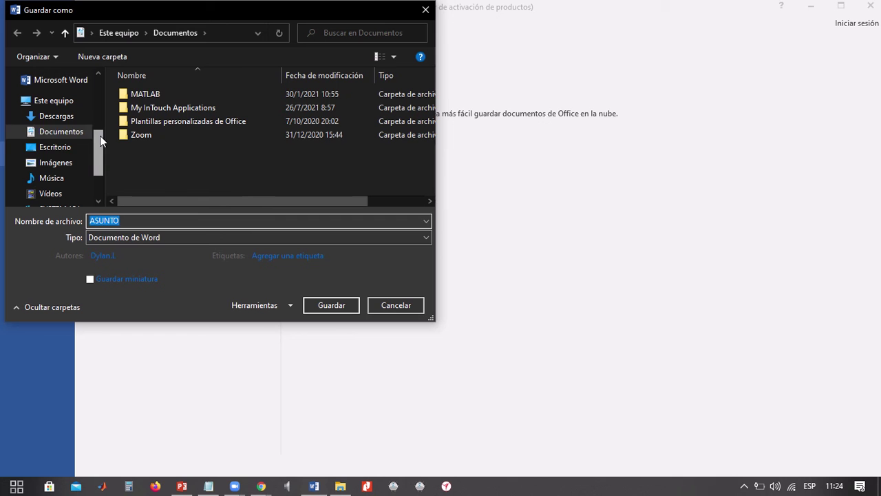
click(58, 149)
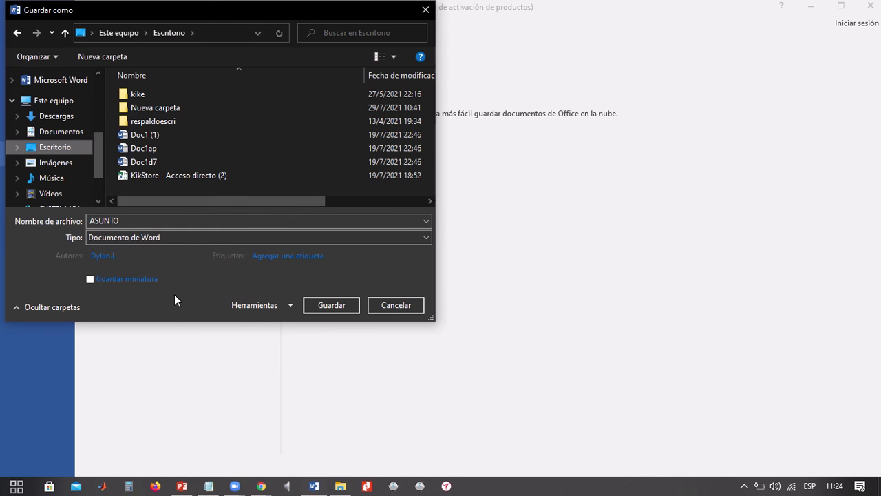
double_click(105, 221)
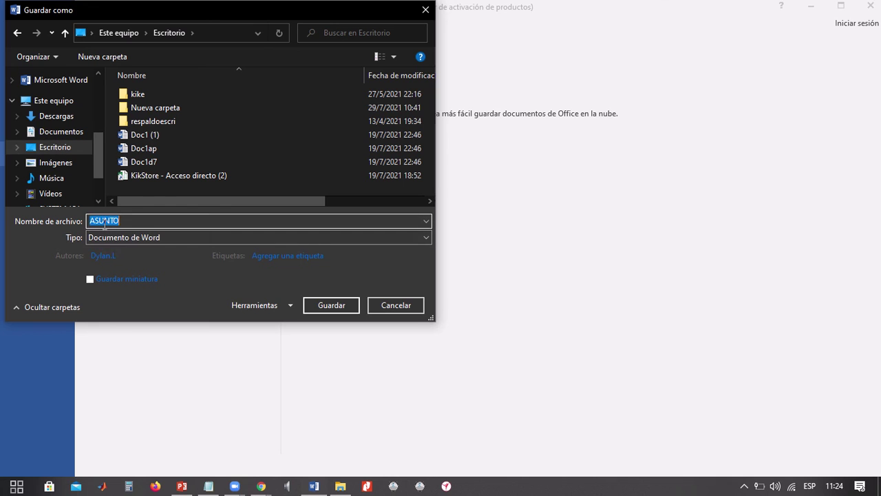
text(FORMATO SOLI)
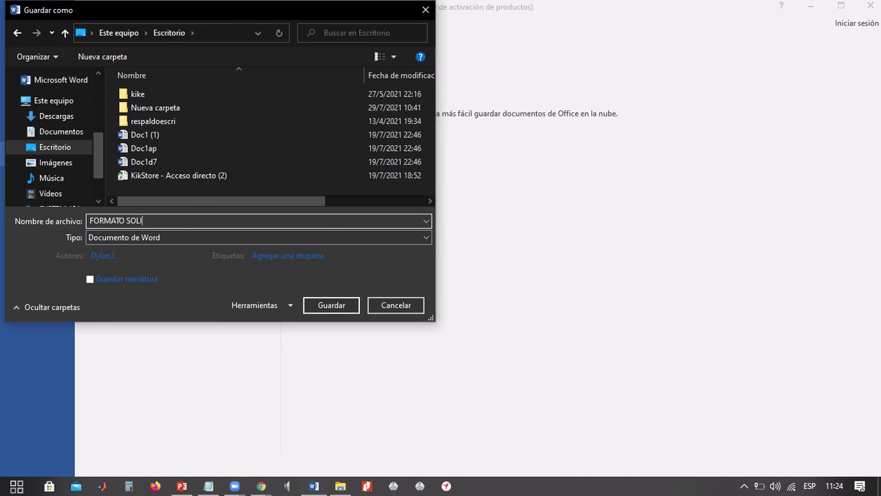
text(CITUD OPCION DE TITULACION)
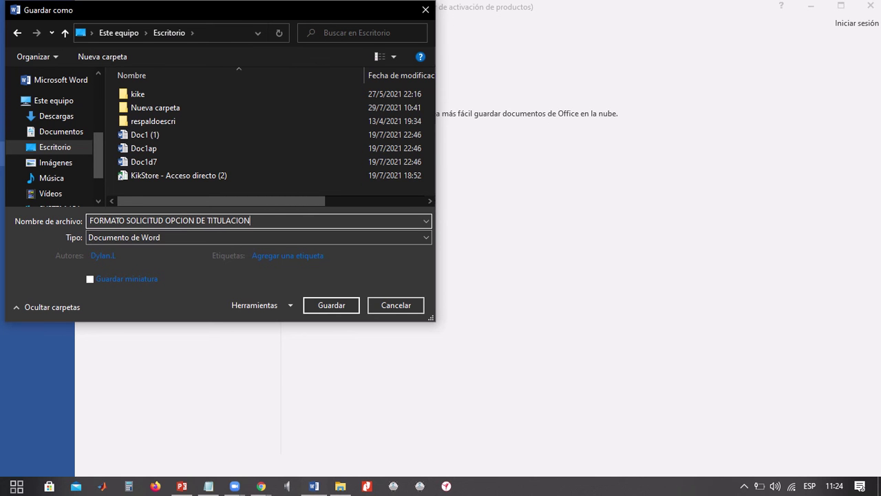
click(346, 310)
Send the FORMATO SOLICITUD OPCION DE TITULACION file from the desktop to the Respaldo ingles chat in WhatsApp Web.
mouse_move(234, 486)
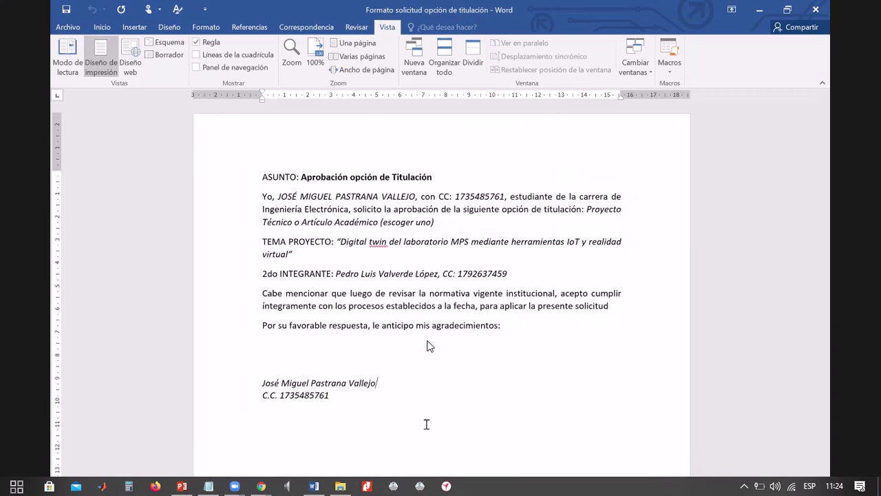
key(super+d)
drag(339, 164, 171, 431)
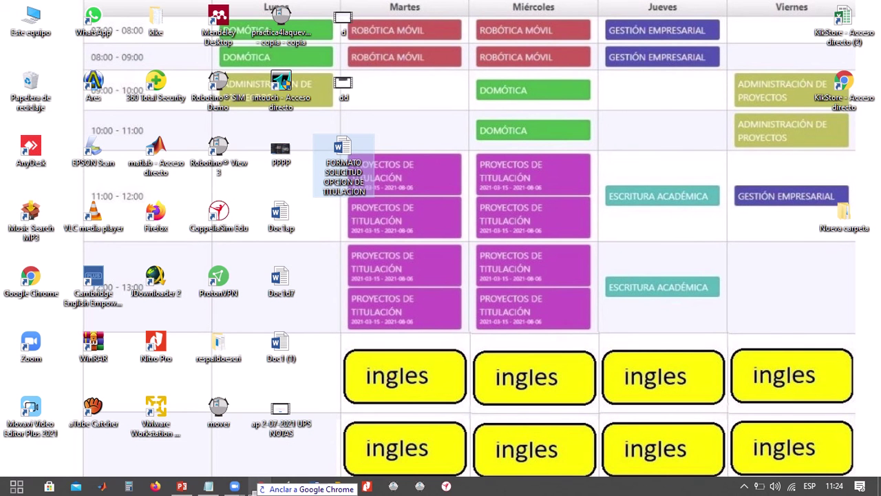
drag(262, 486, 761, 392)
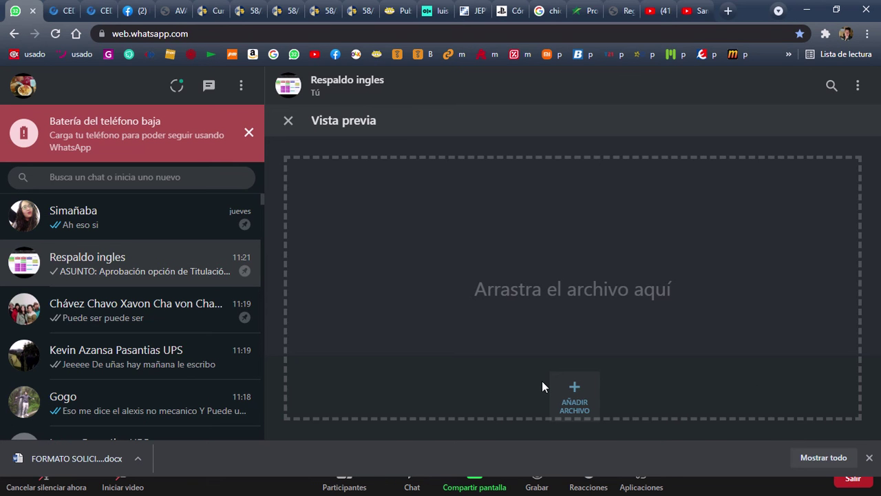
drag(542, 381, 456, 313)
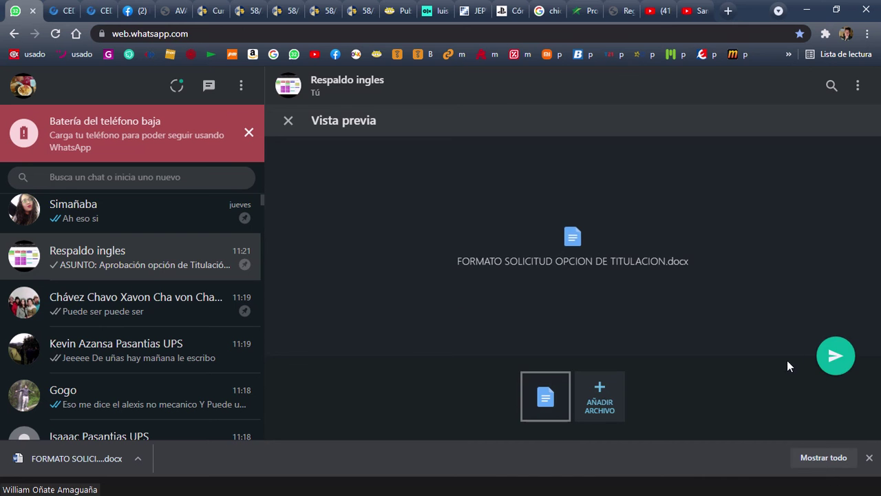
click(832, 357)
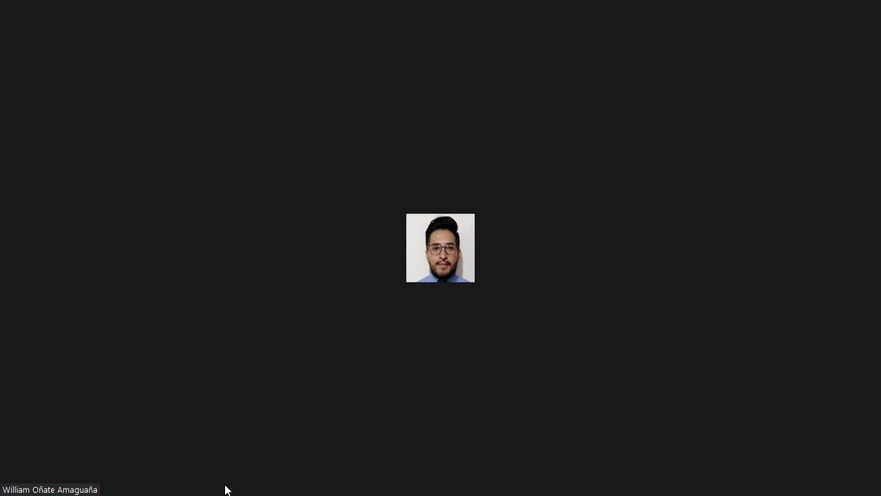
key(alt+Tab)
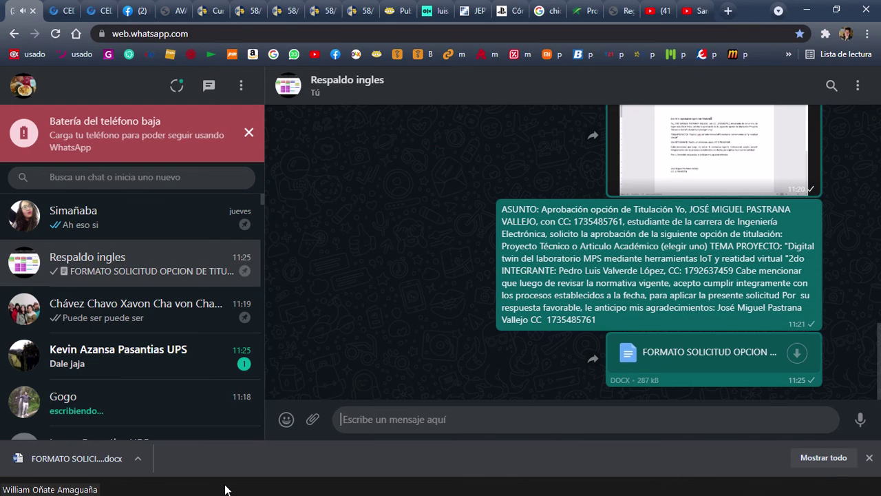